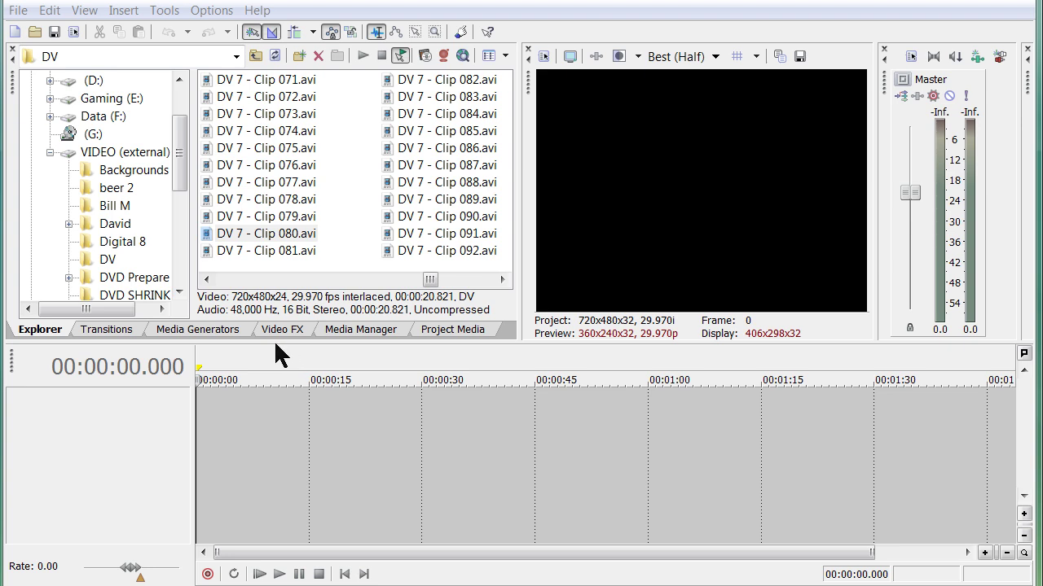
Step: Add Clip 080.avi to the timeline and preview it from several points
drag(227, 233, 196, 429)
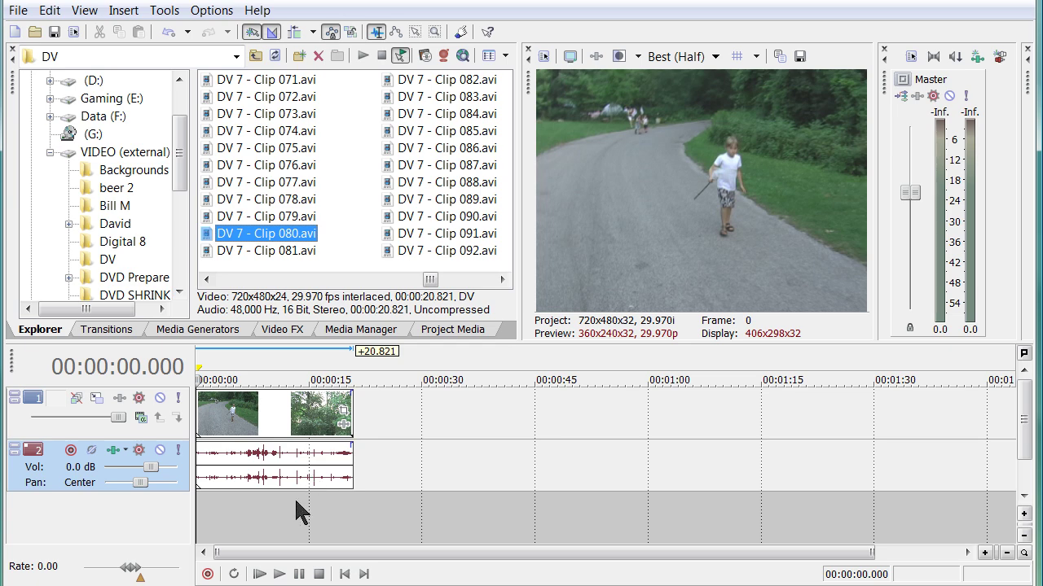
click(305, 502)
key(space)
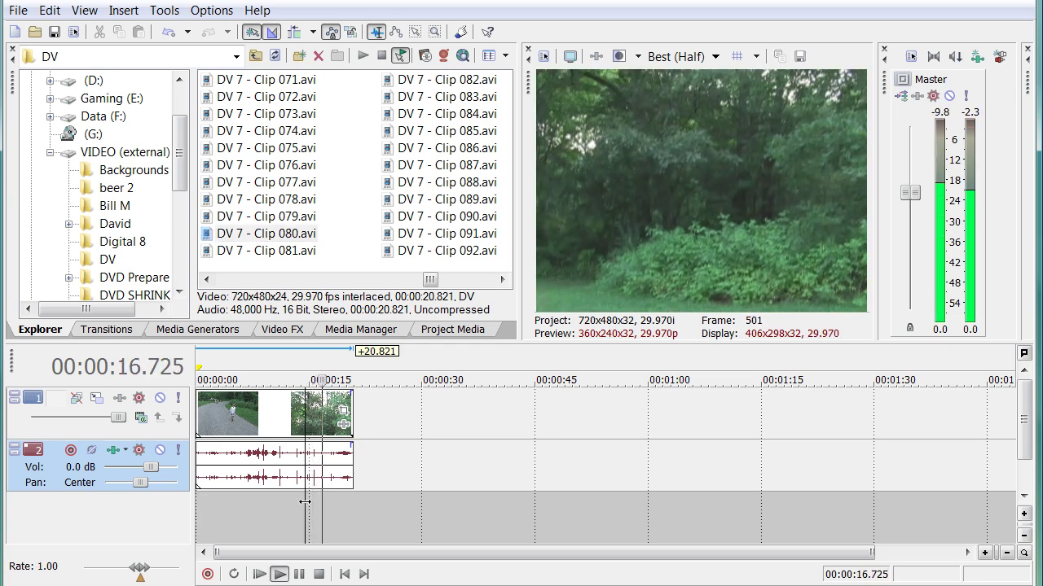
click(242, 499)
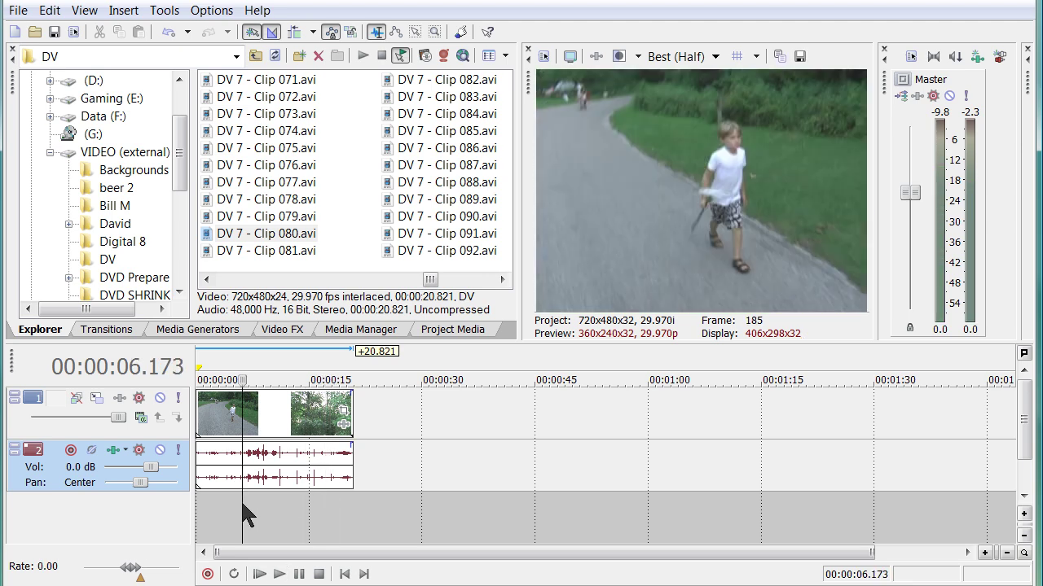
key(space)
click(314, 498)
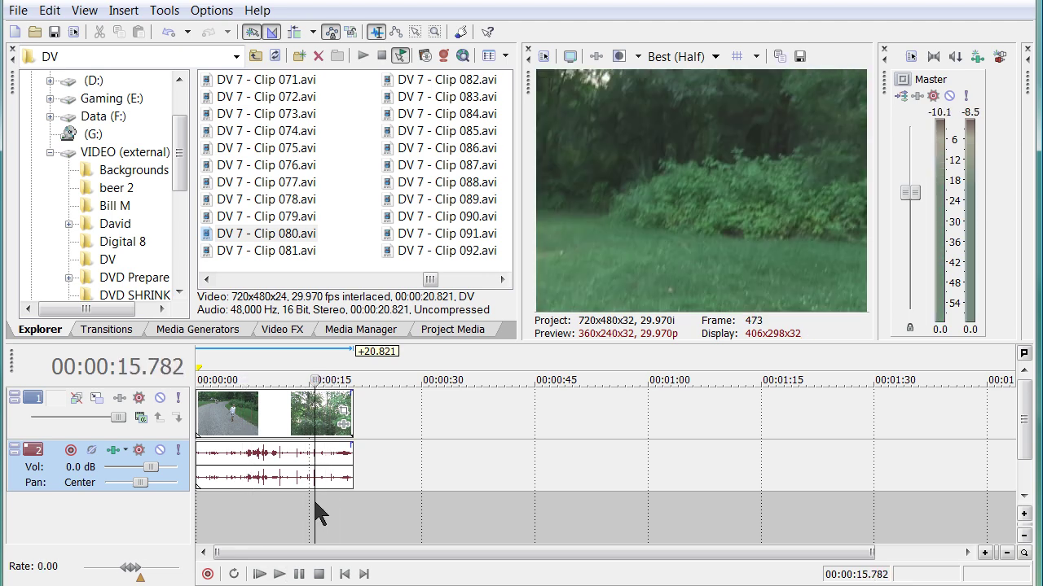
key(space)
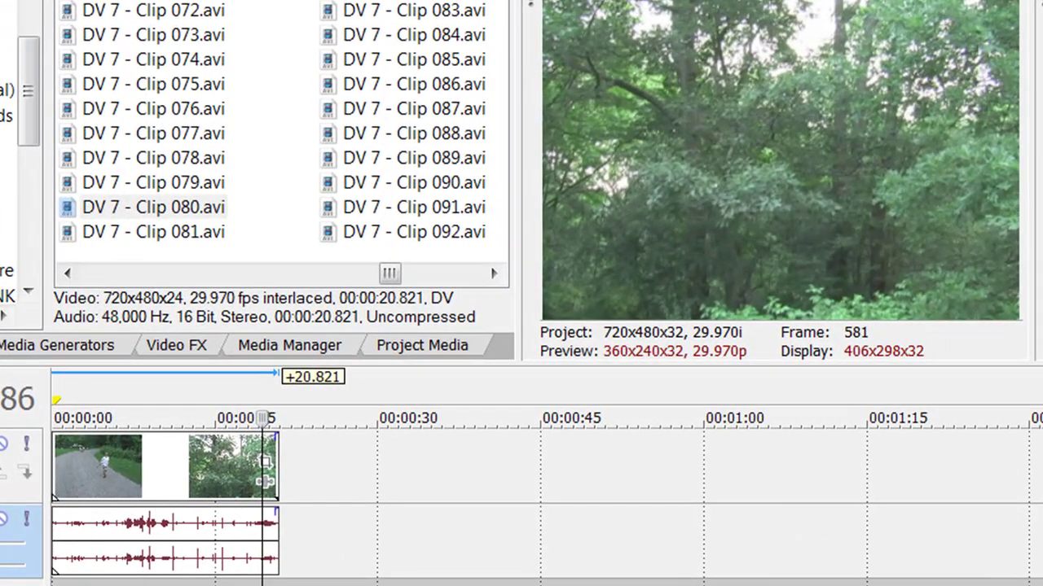
Step: Trim the clip's end back by about 1.4 seconds, leaving it roughly 19.4 seconds long
scroll(314, 509, up, 4)
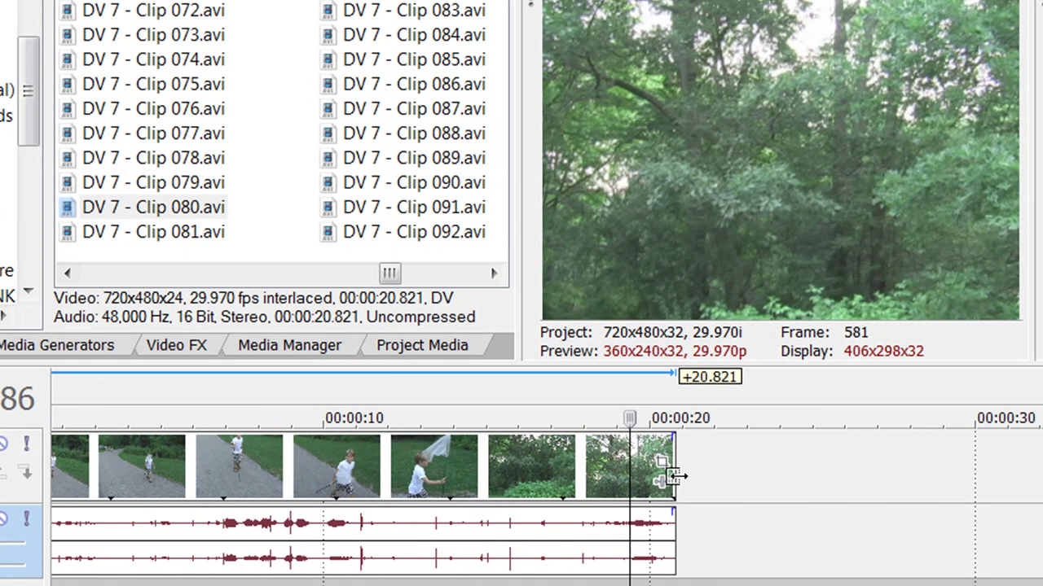
drag(675, 476, 628, 475)
scroll(624, 492, down, 5)
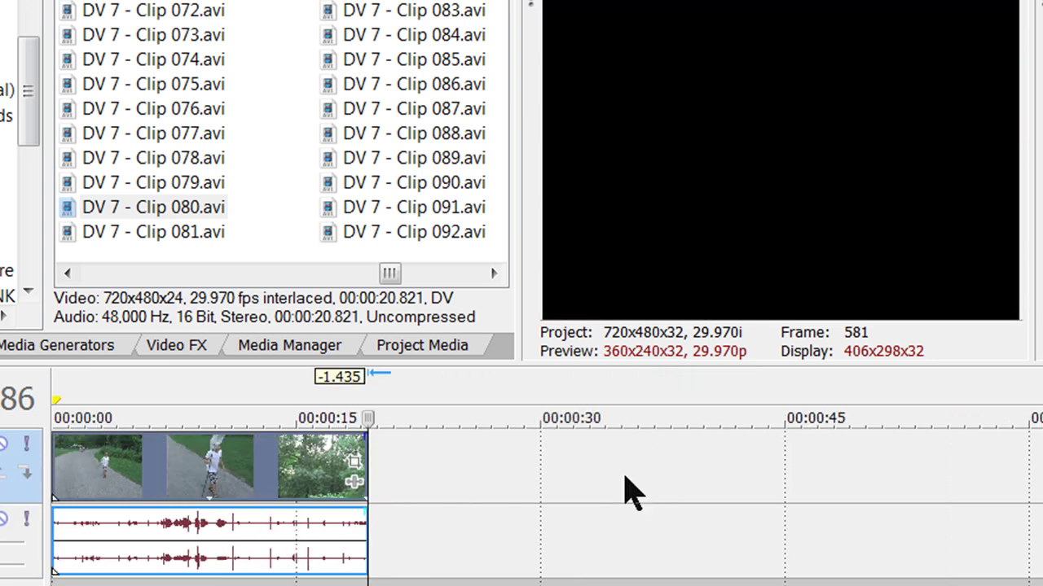
Step: Place Clip 081.avi after the first clip and play across the join
drag(90, 232, 381, 570)
click(330, 418)
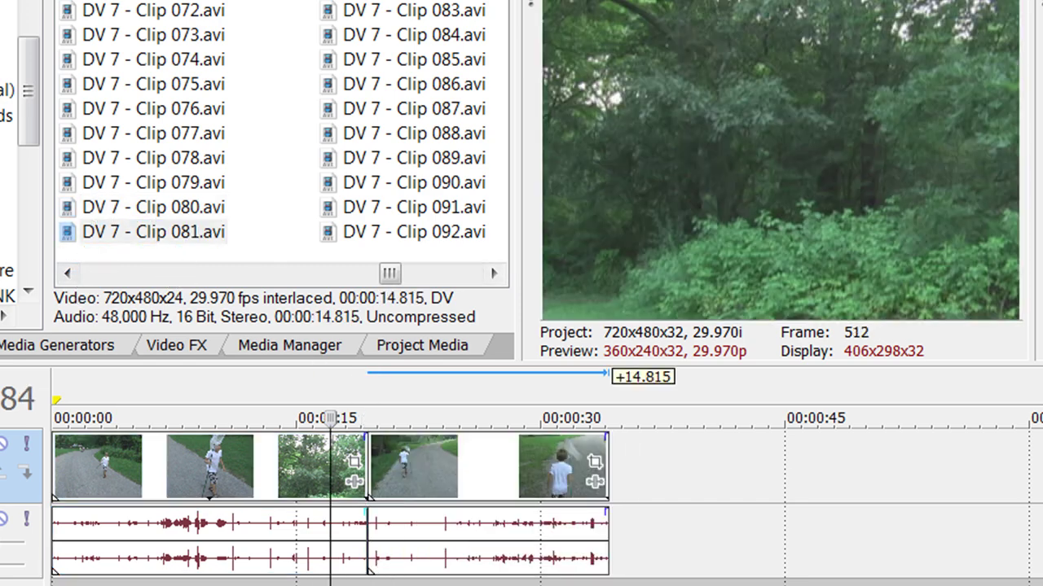
key(space)
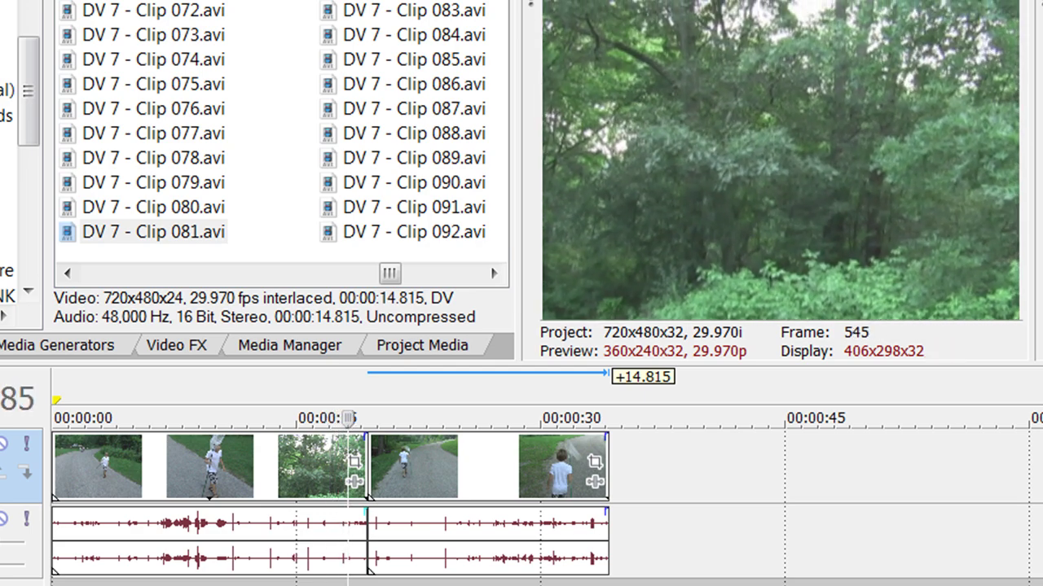
click(310, 418)
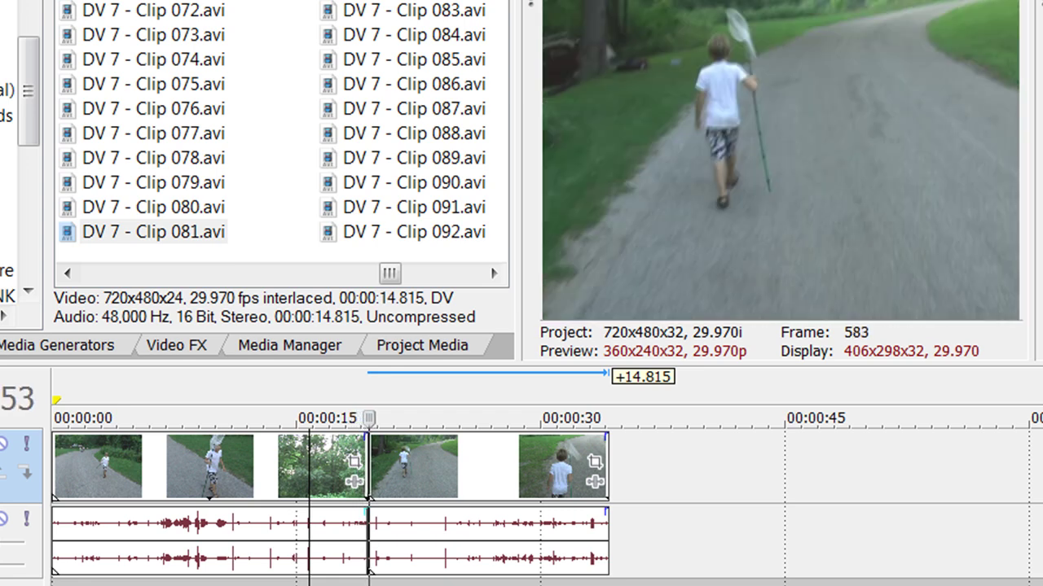
key(Up)
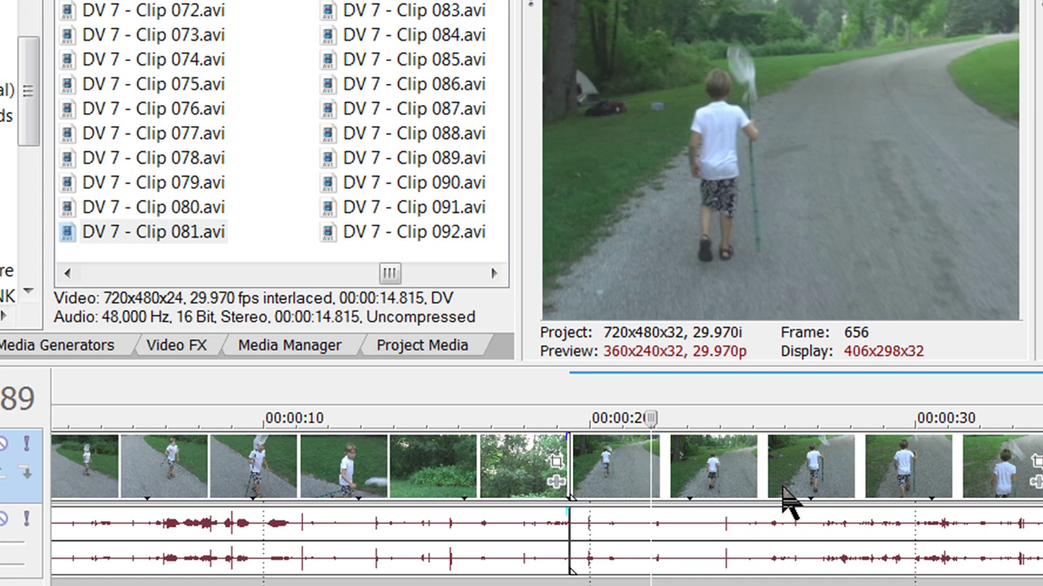
Step: Overlap Clip 081 onto the first clip into a 1.668-second crossfade and preview it
drag(817, 488, 766, 497)
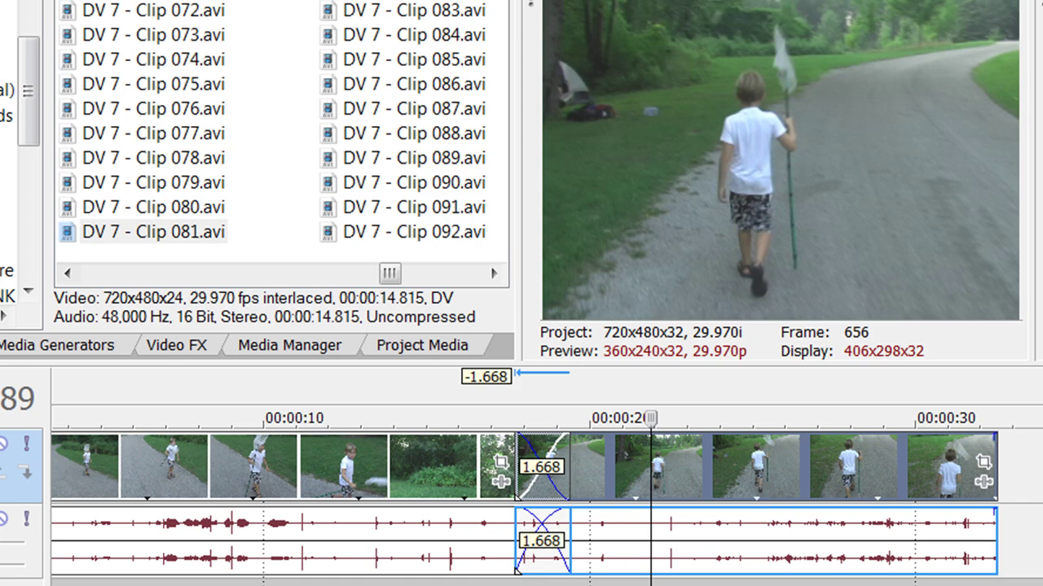
click(396, 469)
key(space)
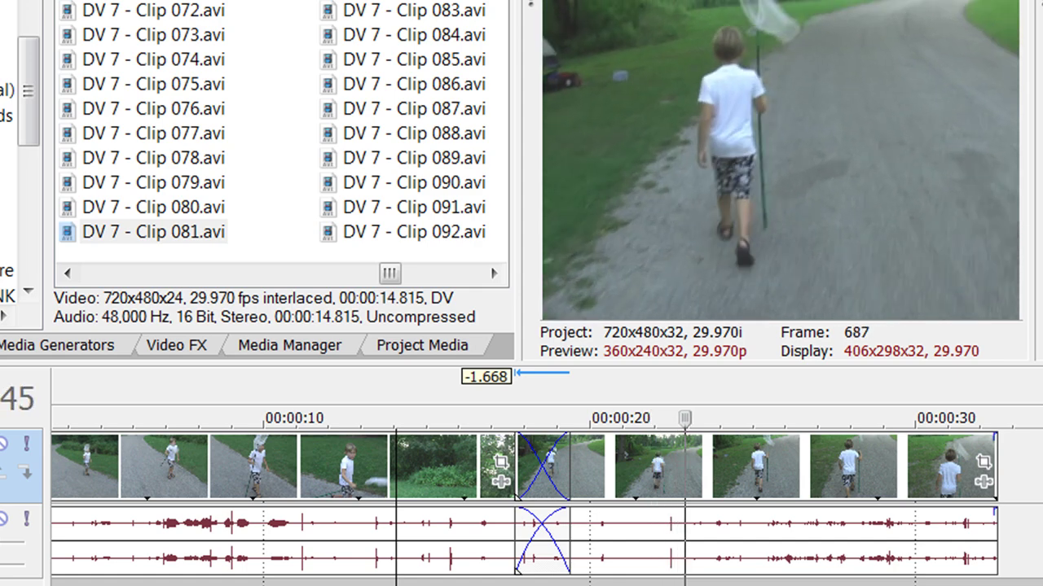
scroll(521, 497, down, 6)
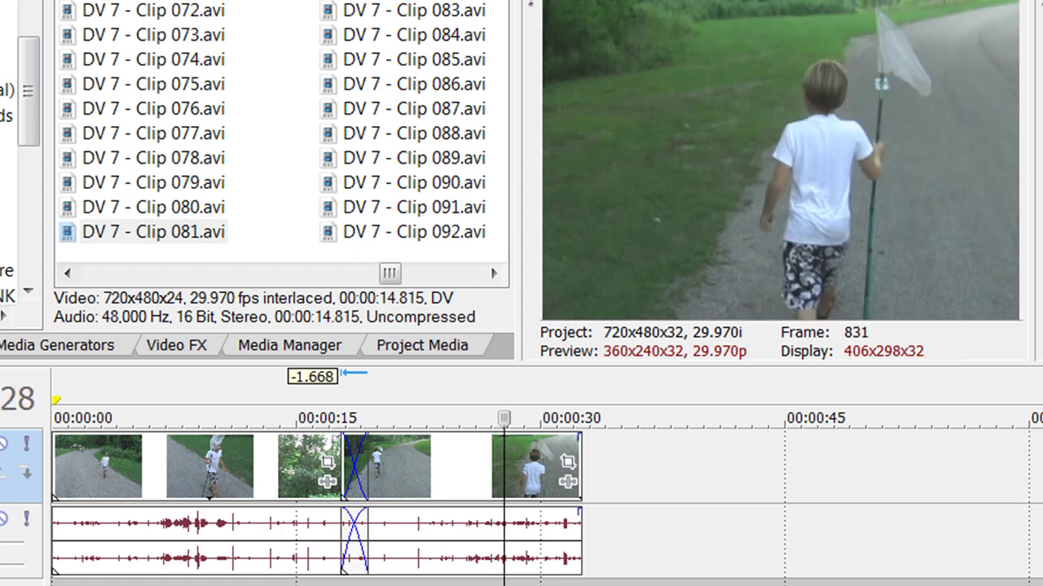
Step: Split Clip 081 at 00:00:27.728 and delete the split-off tail piece
key(s)
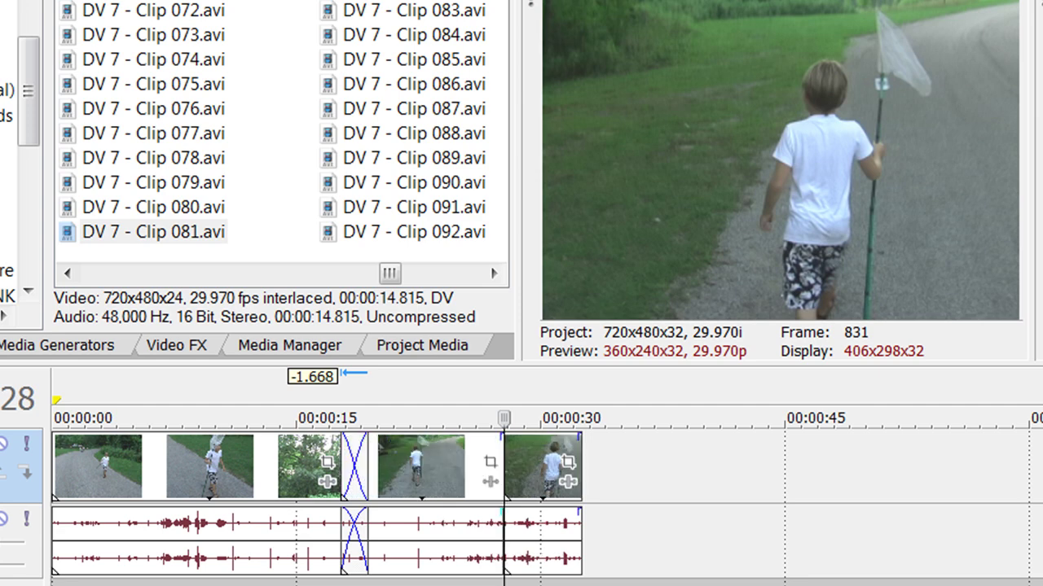
drag(519, 494, 617, 480)
right_click(617, 481)
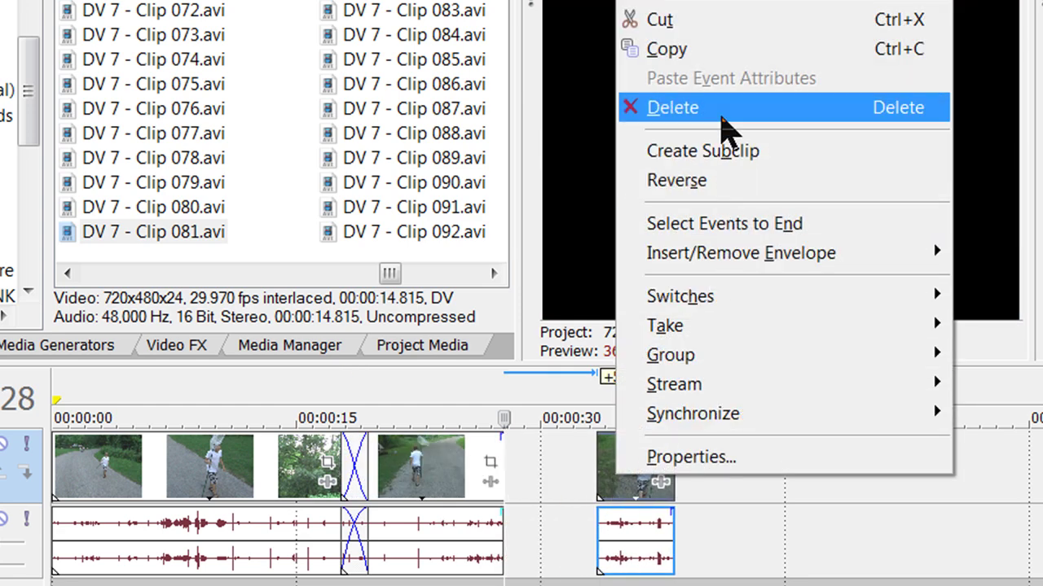
click(673, 108)
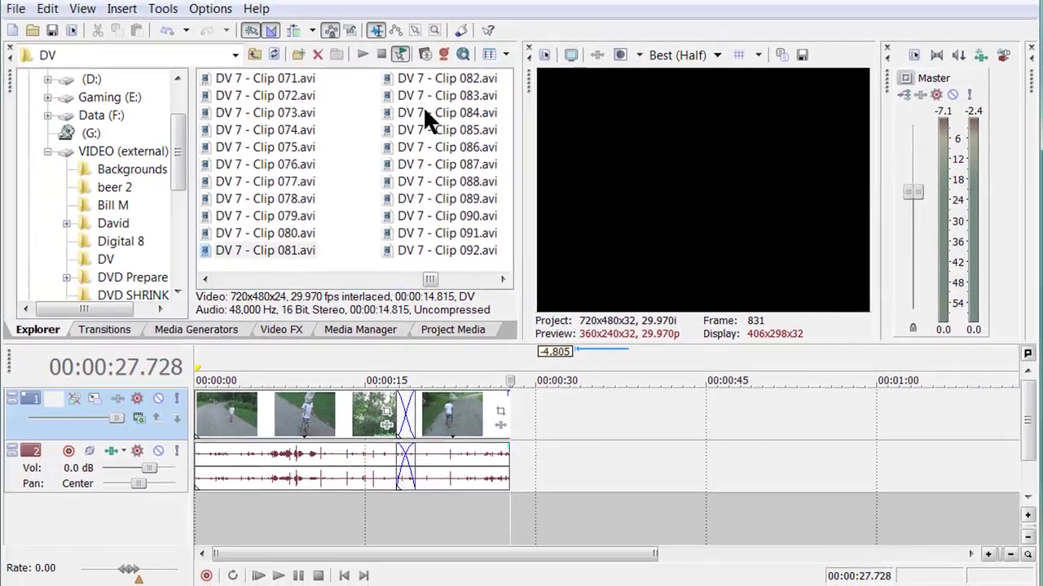
Step: Preview Clip 082 and Clip 083, then bring Clip 083.avi onto the timeline
click(417, 81)
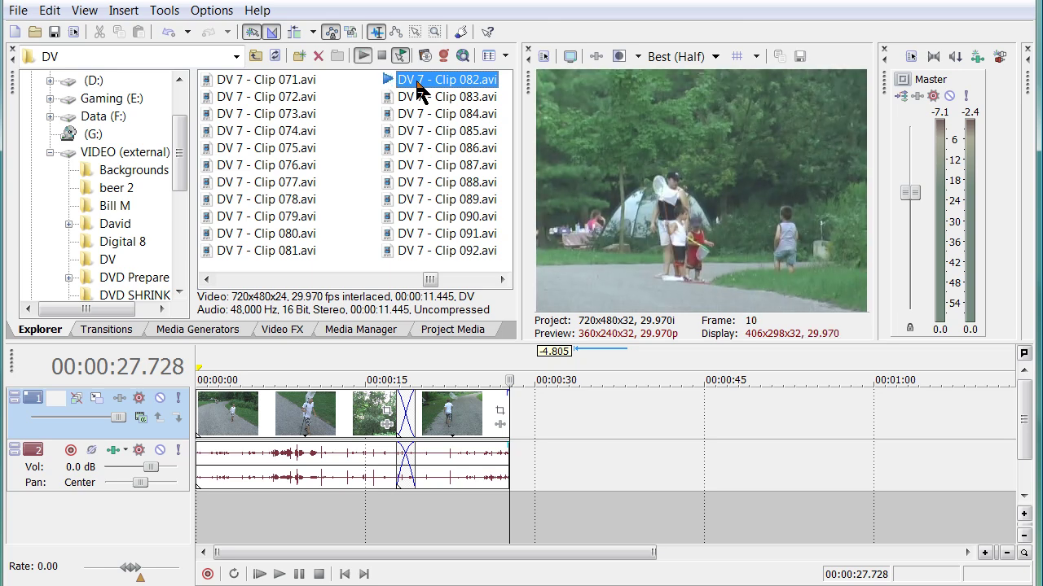
click(416, 96)
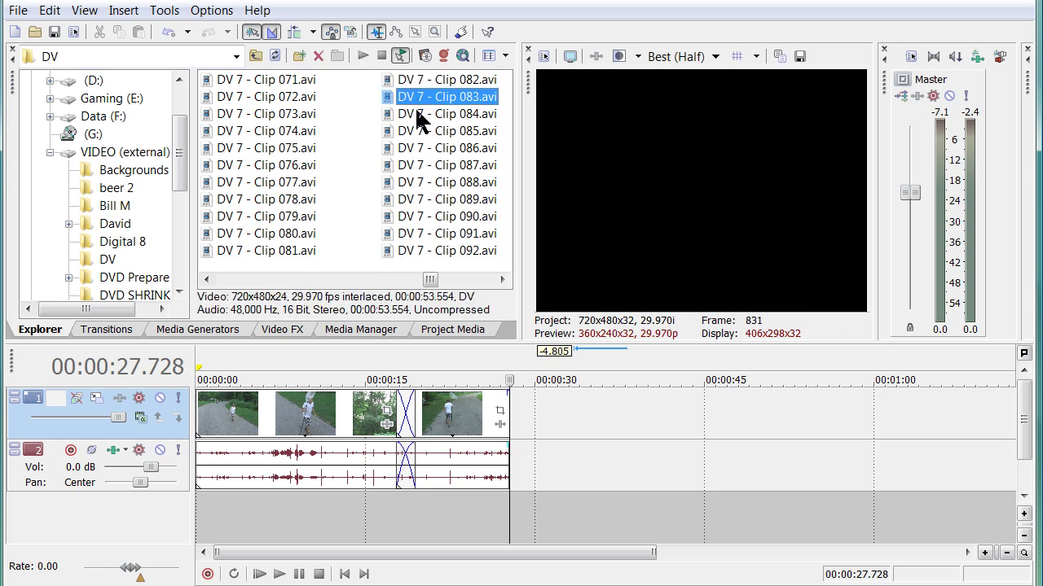
drag(409, 99, 588, 452)
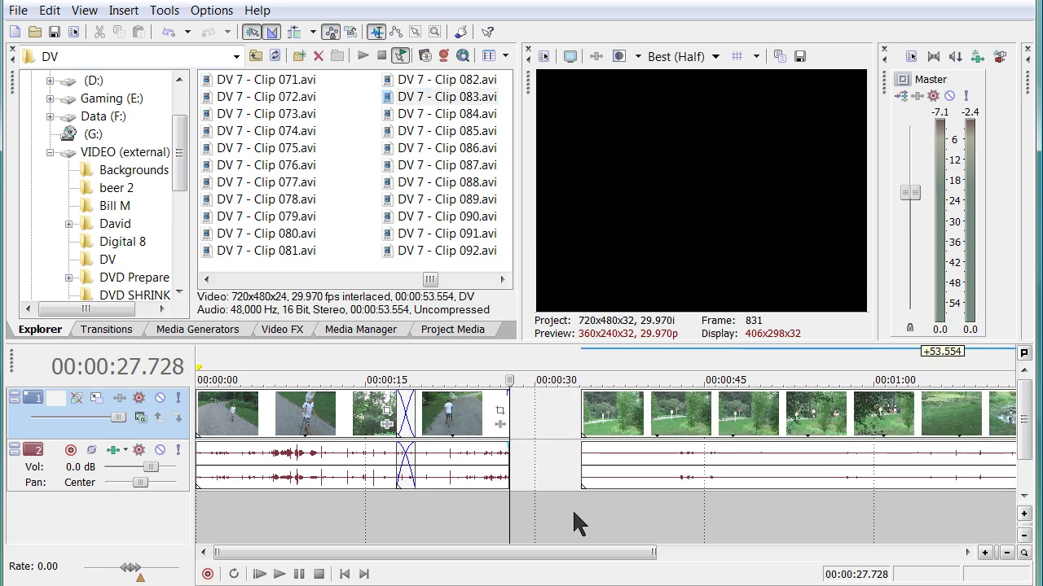
Step: Trim the start off Clip 083, slide it against Clip 081, and play the join
click(571, 508)
scroll(572, 509, down, 3)
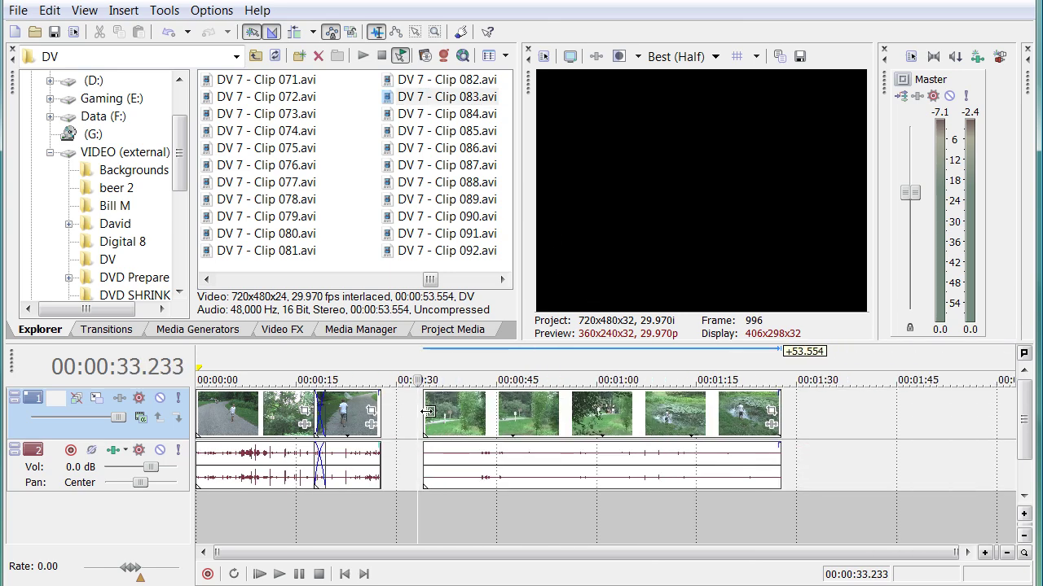
drag(425, 411, 542, 413)
drag(613, 417, 456, 416)
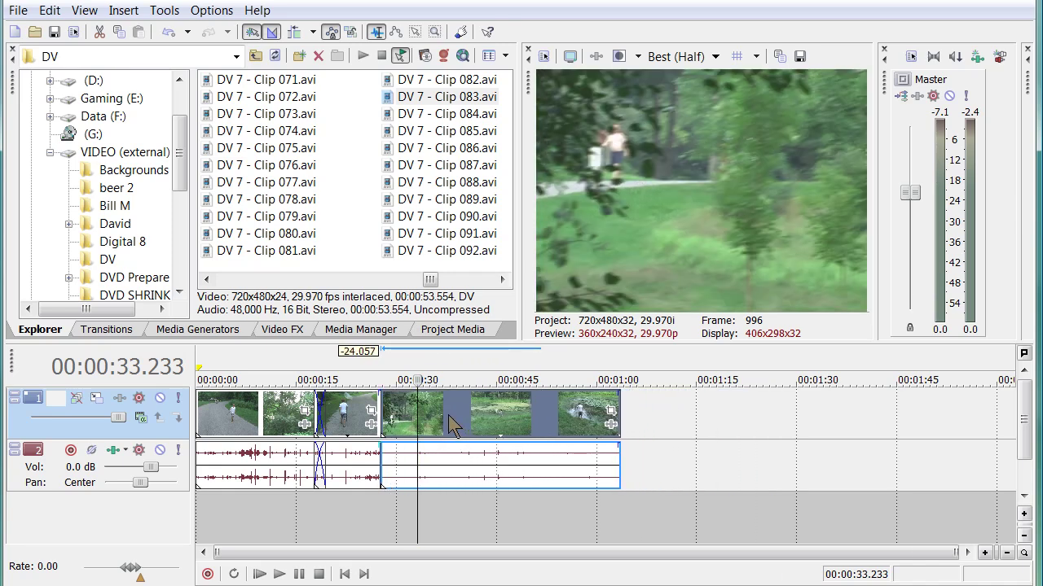
click(367, 508)
scroll(367, 508, up, 2)
key(space)
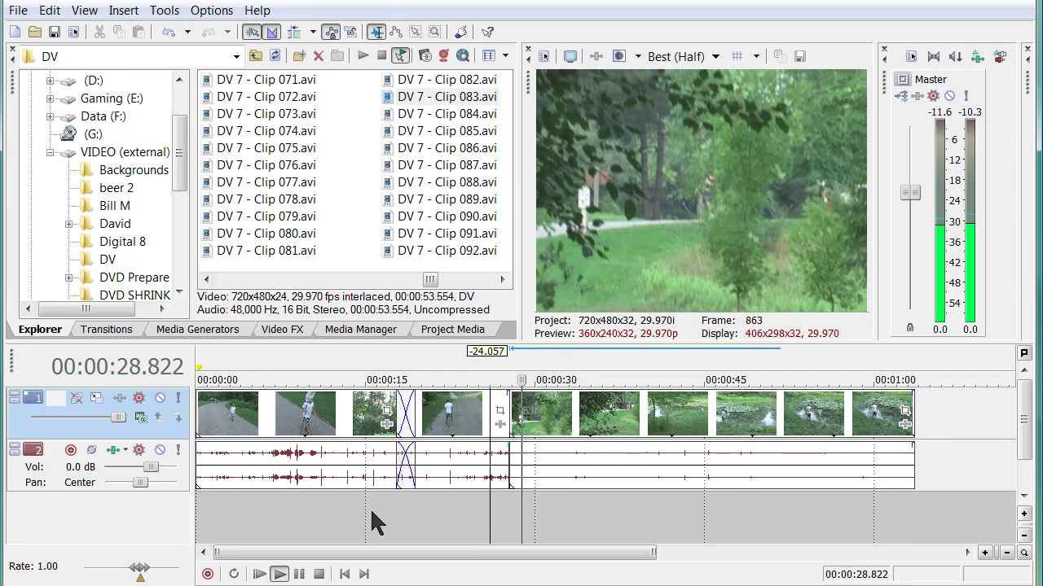
key(Return)
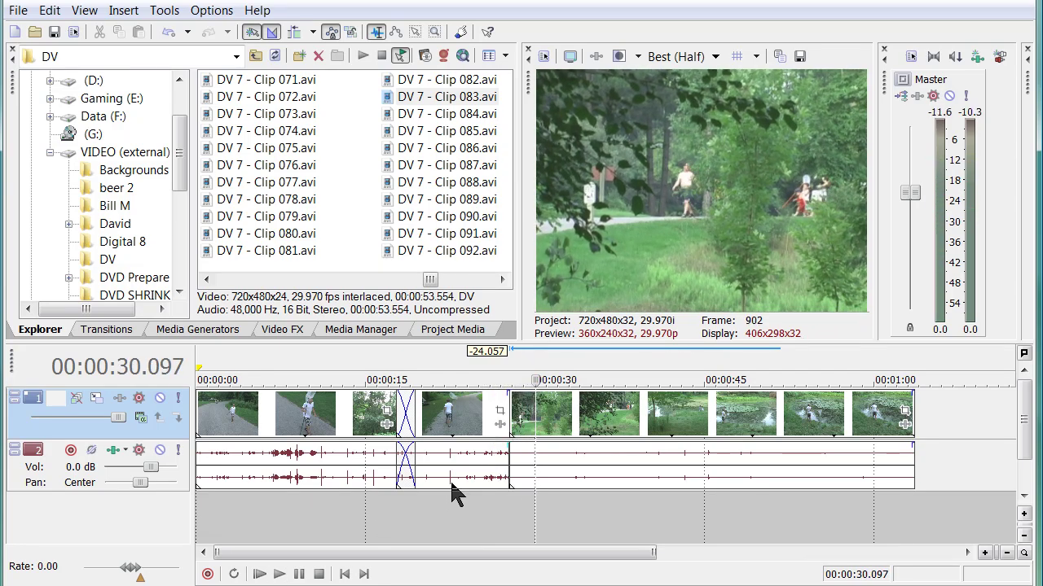
drag(585, 436, 698, 434)
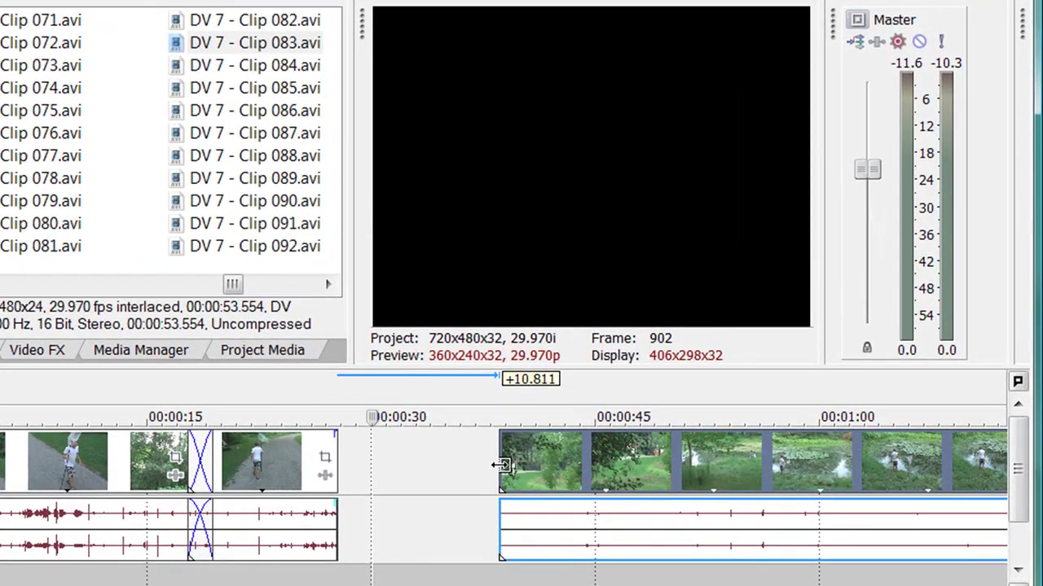
mouse_move(500, 466)
mouse_down()
mouse_move(432, 461)
mouse_move(526, 462)
mouse_move(503, 466)
mouse_up()
drag(582, 470, 420, 471)
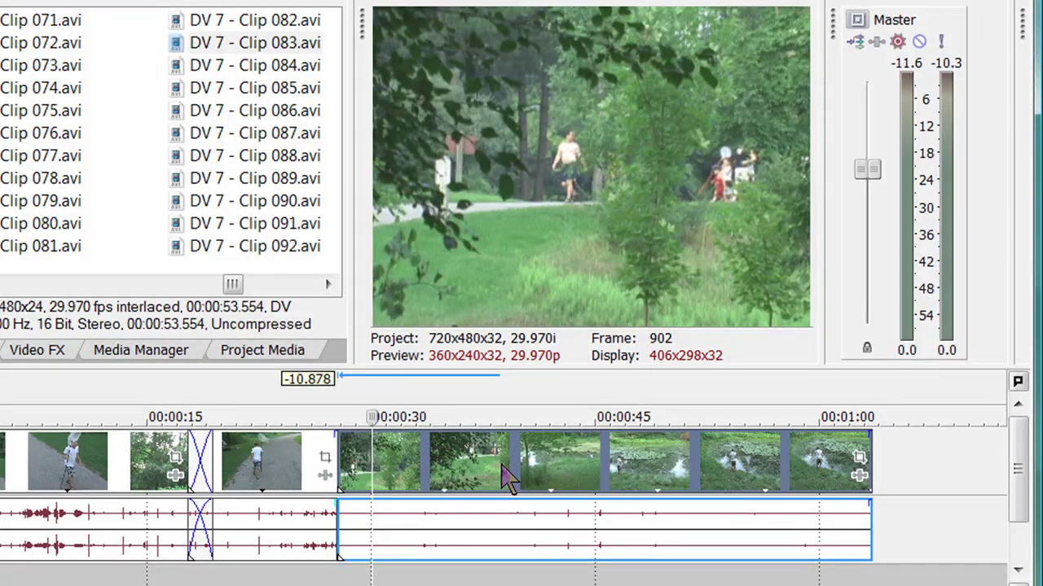
drag(505, 479, 478, 482)
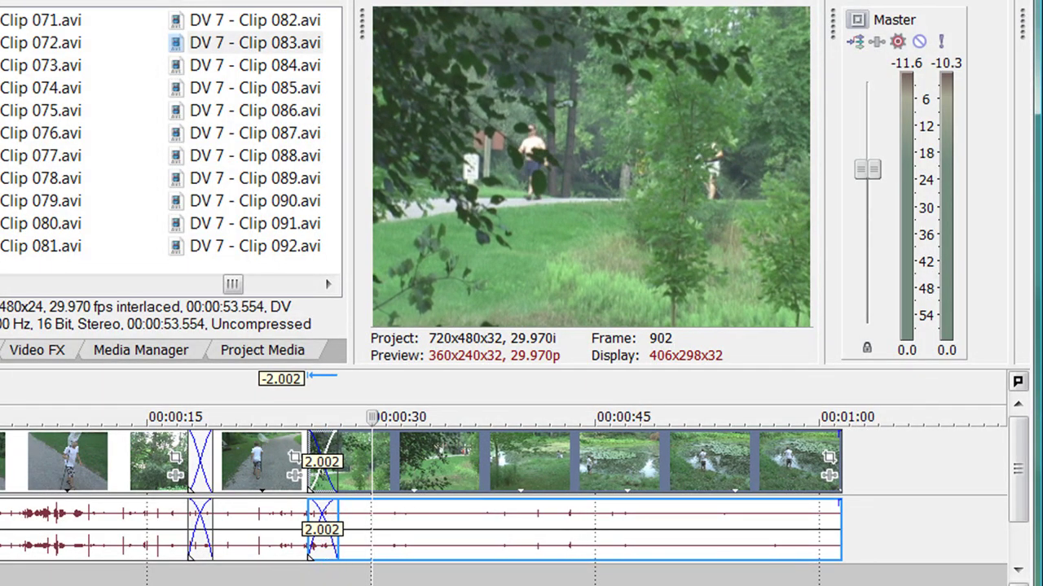
click(289, 570)
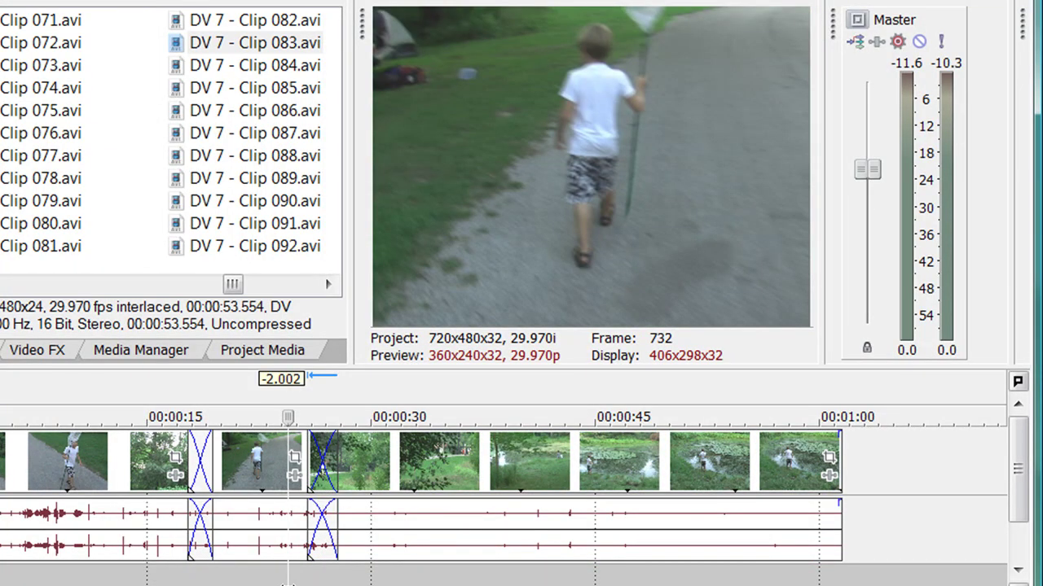
key(space)
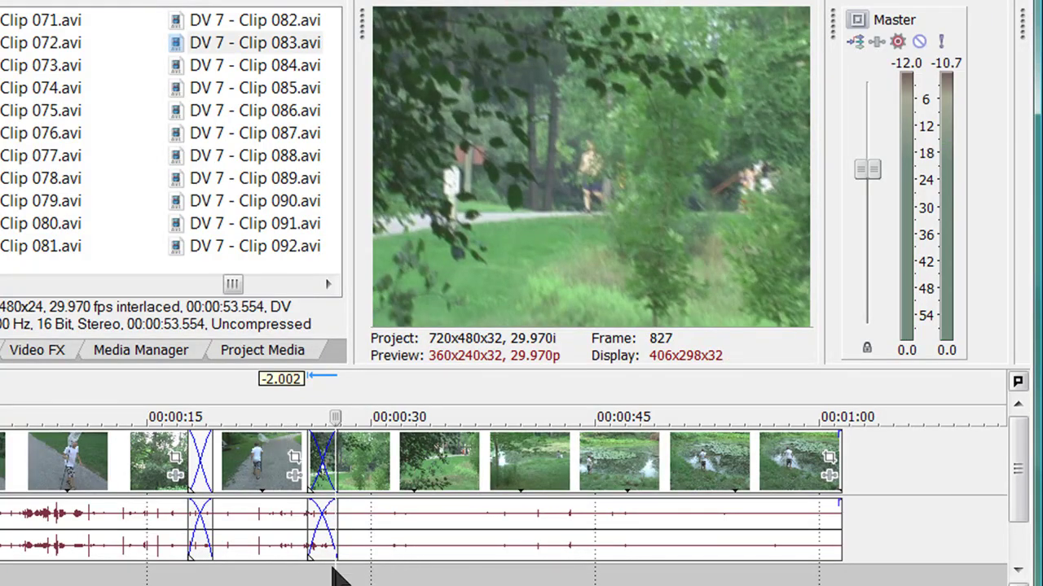
key(j)
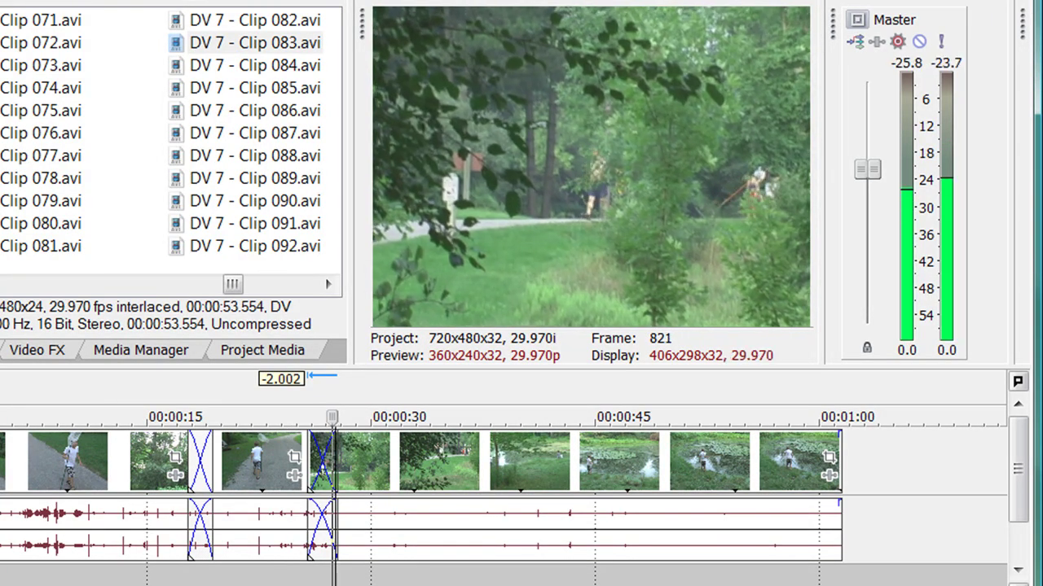
key(k)
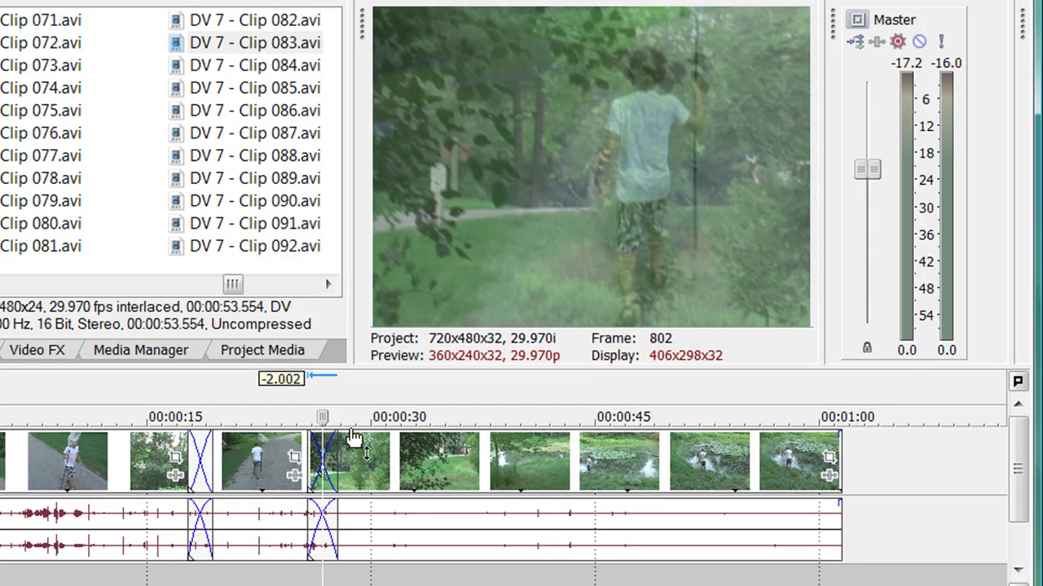
click(337, 466)
scroll(337, 468, up, 3)
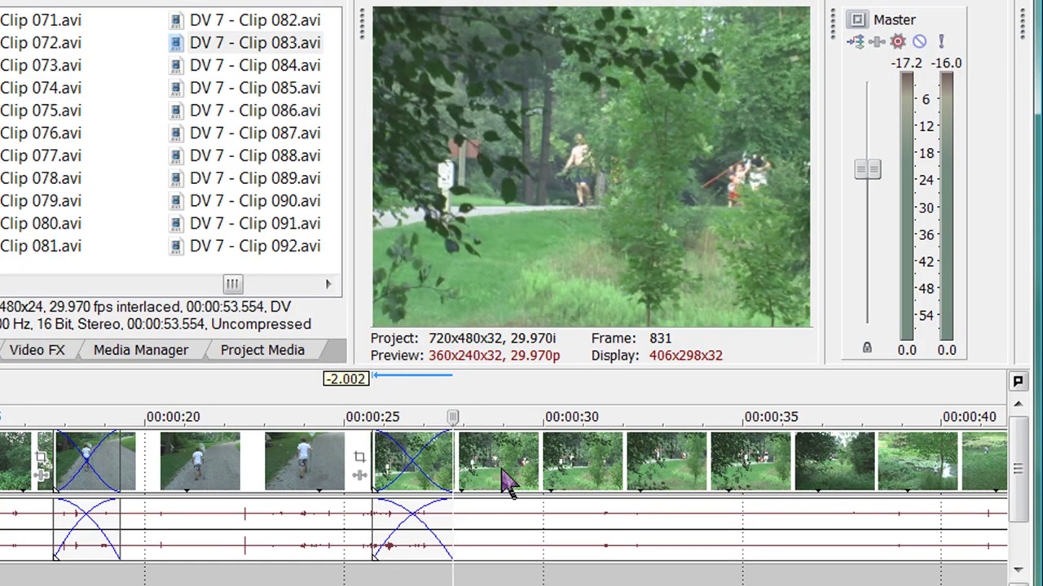
Step: Shrink the crossfade into the woodland clip and play back across the cut
drag(507, 482, 577, 477)
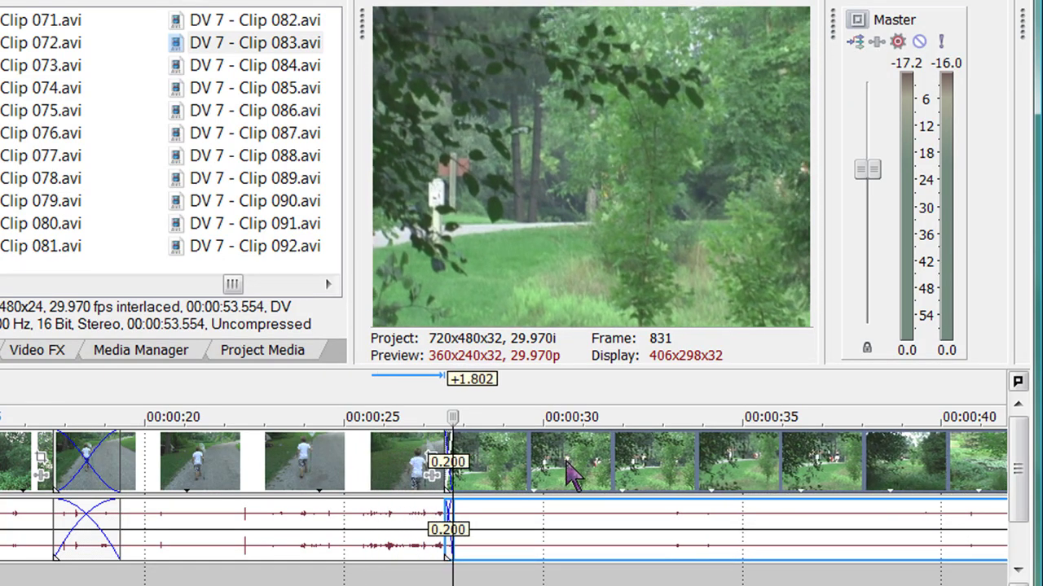
click(440, 465)
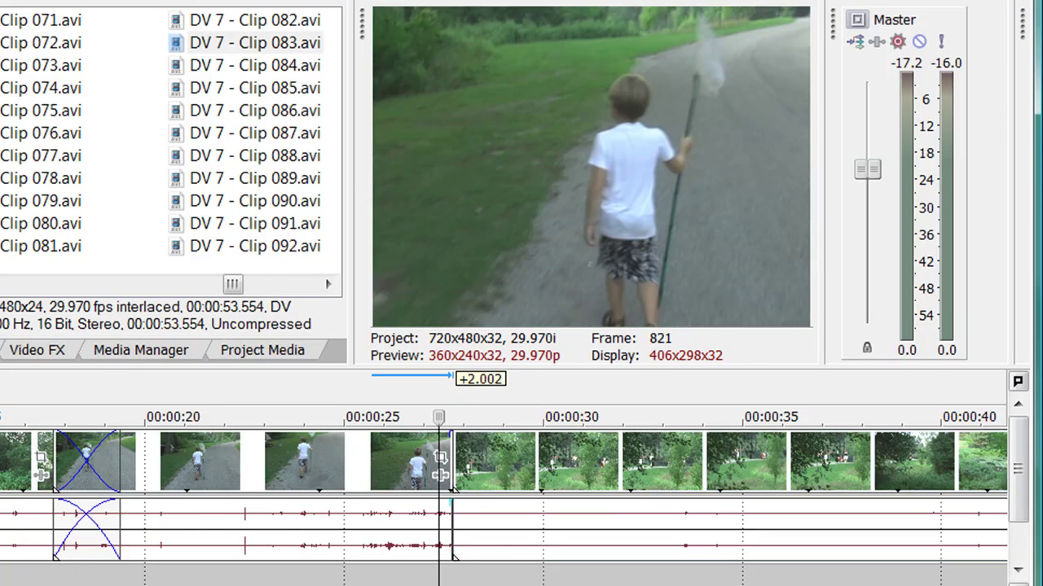
click(429, 584)
key(space)
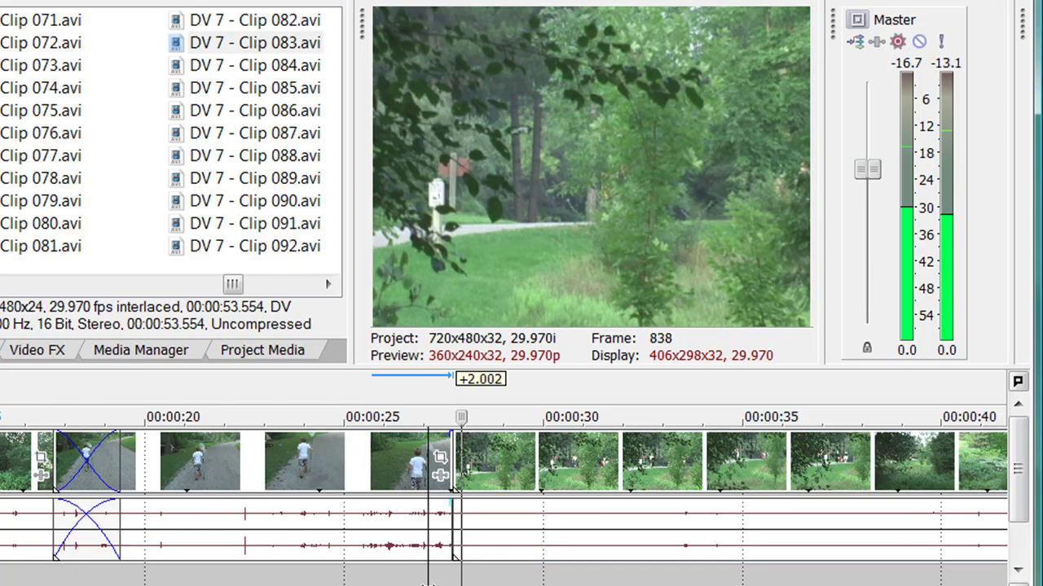
key(Return)
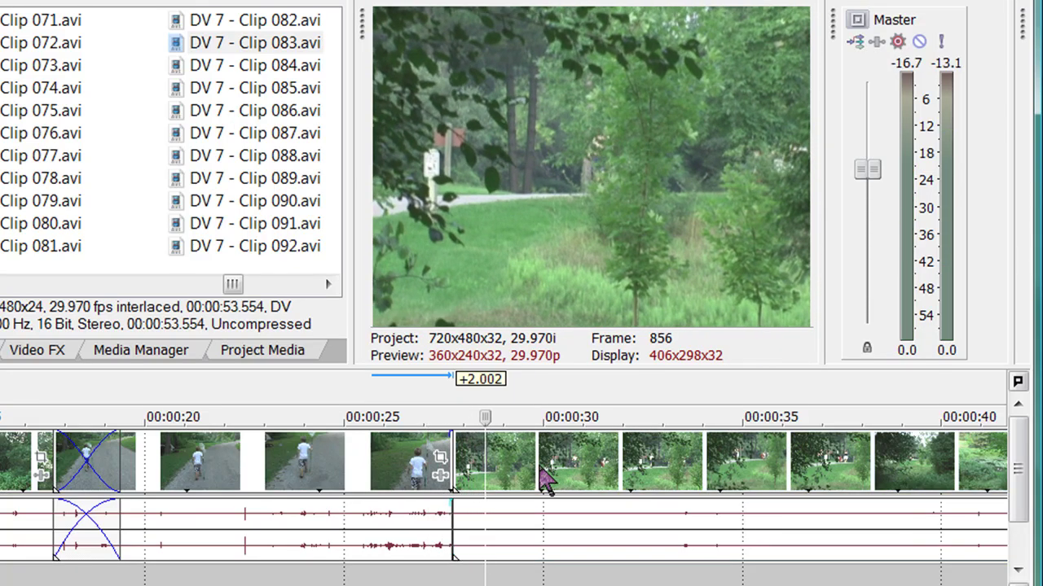
Step: Separate the woodland clip, overlap it onto the boy clip again, and preview the crossfade
drag(546, 476, 697, 477)
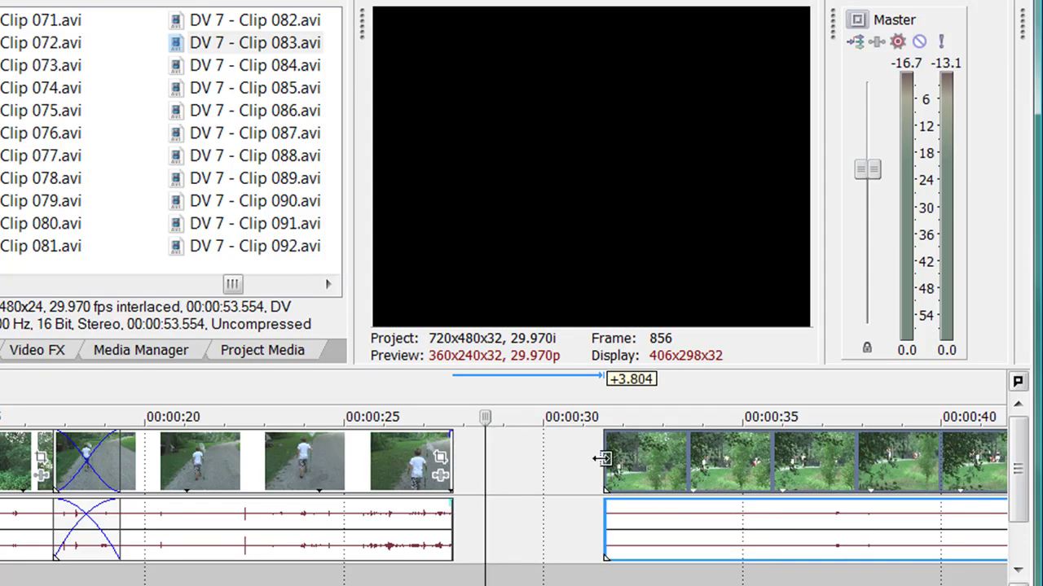
drag(599, 459, 525, 458)
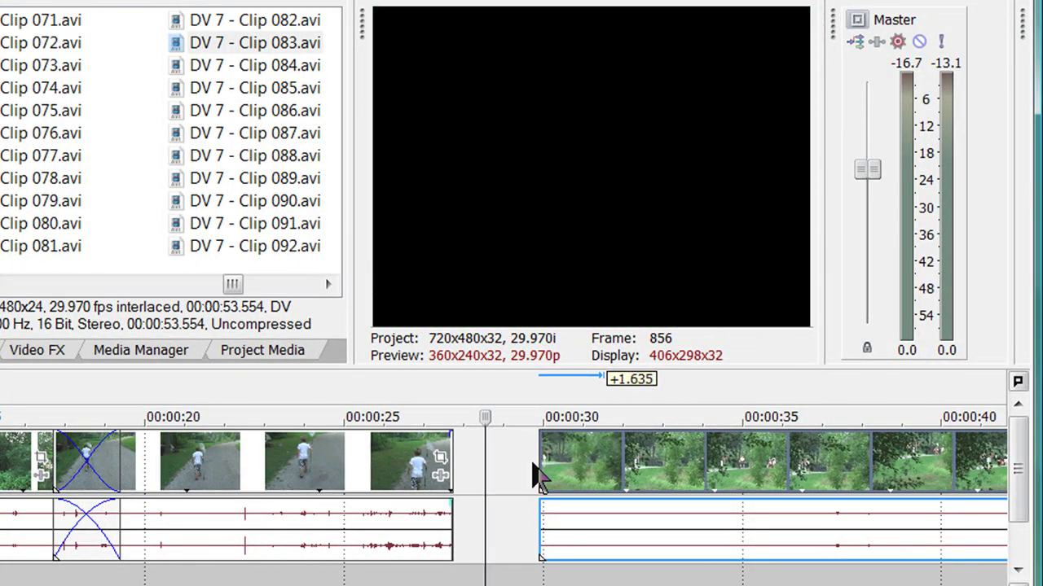
drag(533, 479, 505, 472)
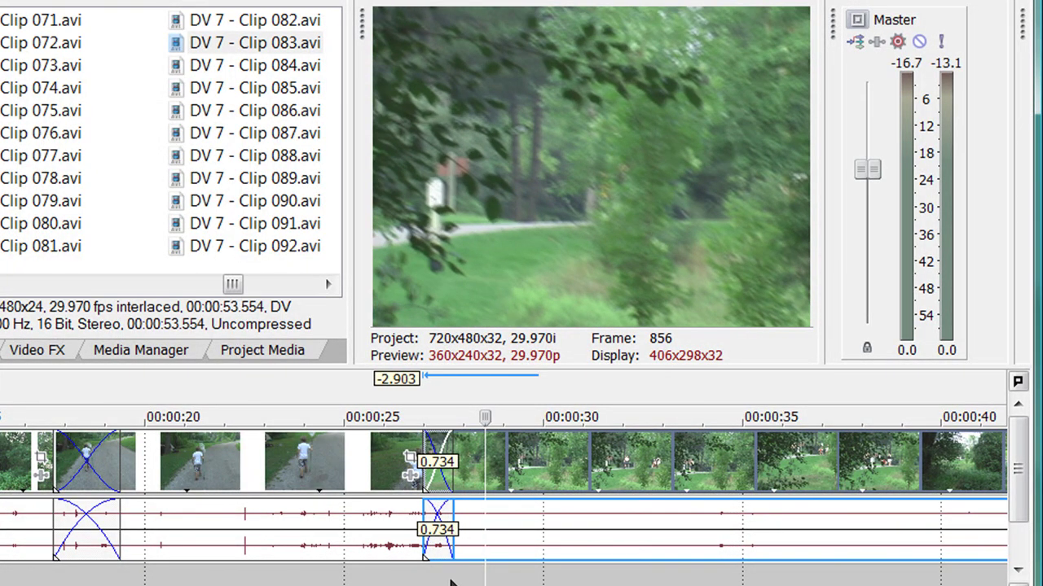
click(451, 582)
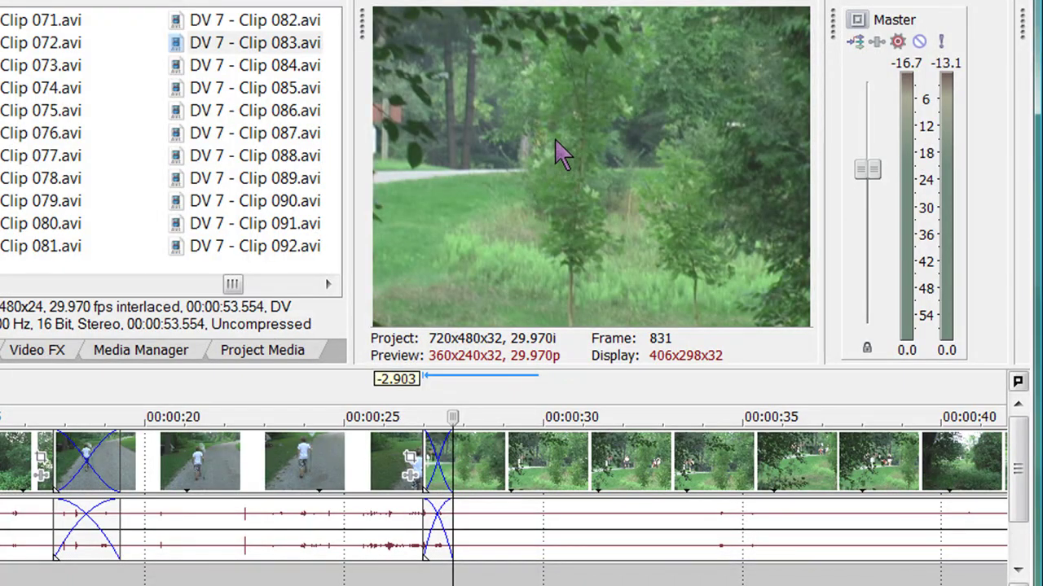
click(380, 578)
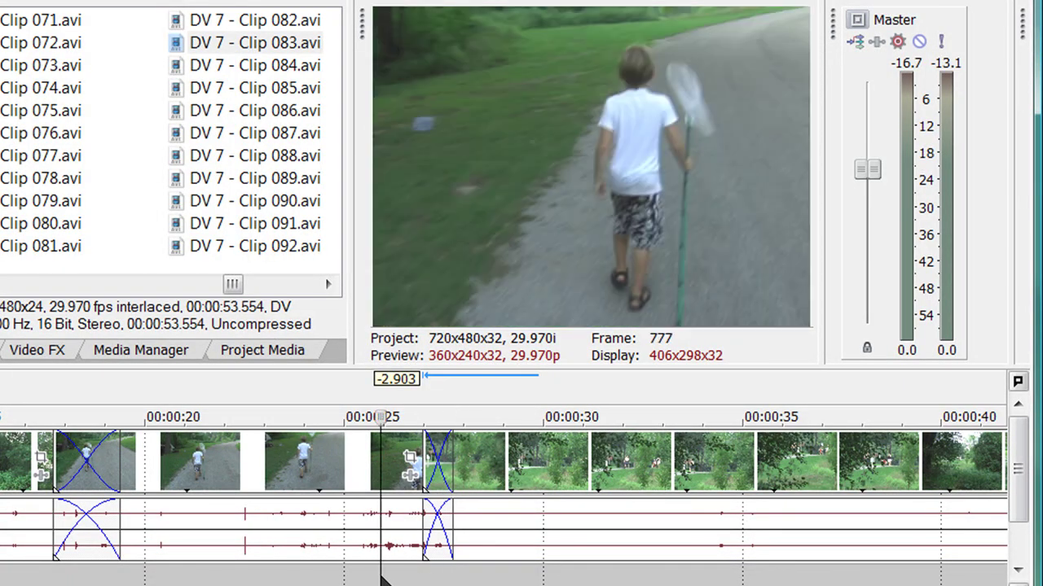
key(space)
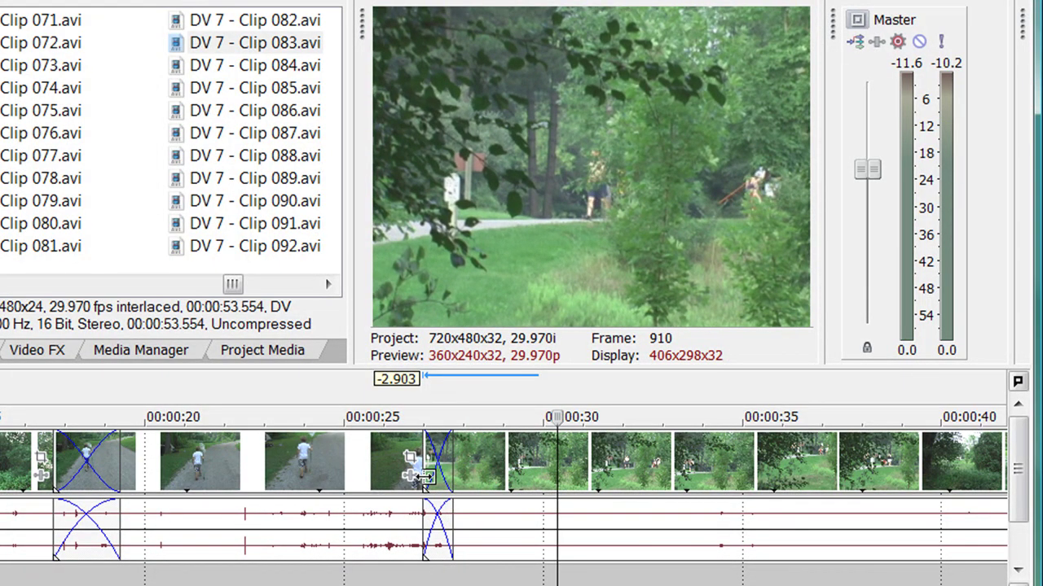
Step: Try overlaps of about 1, 1.5 and 1.268 seconds, settling on a 1.401-second crossfade
mouse_move(424, 479)
mouse_down()
mouse_move(427, 468)
mouse_move(411, 478)
mouse_up()
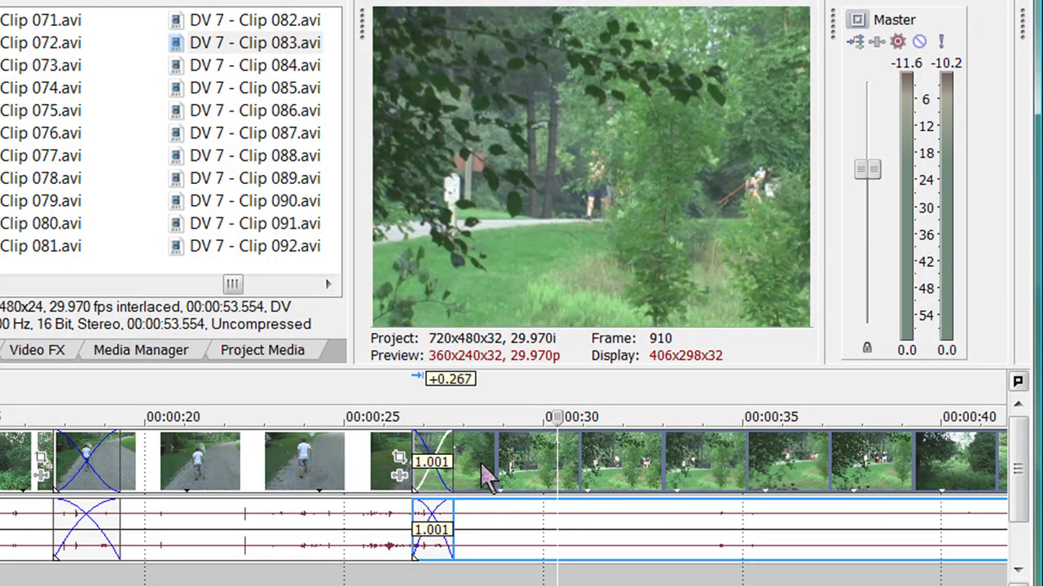
drag(419, 477, 454, 468)
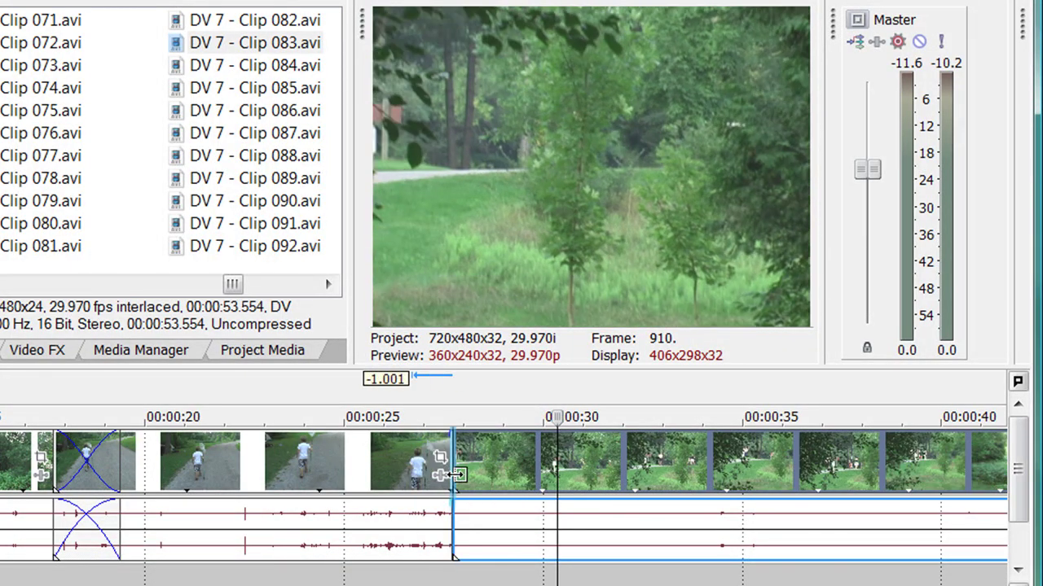
drag(628, 489, 654, 493)
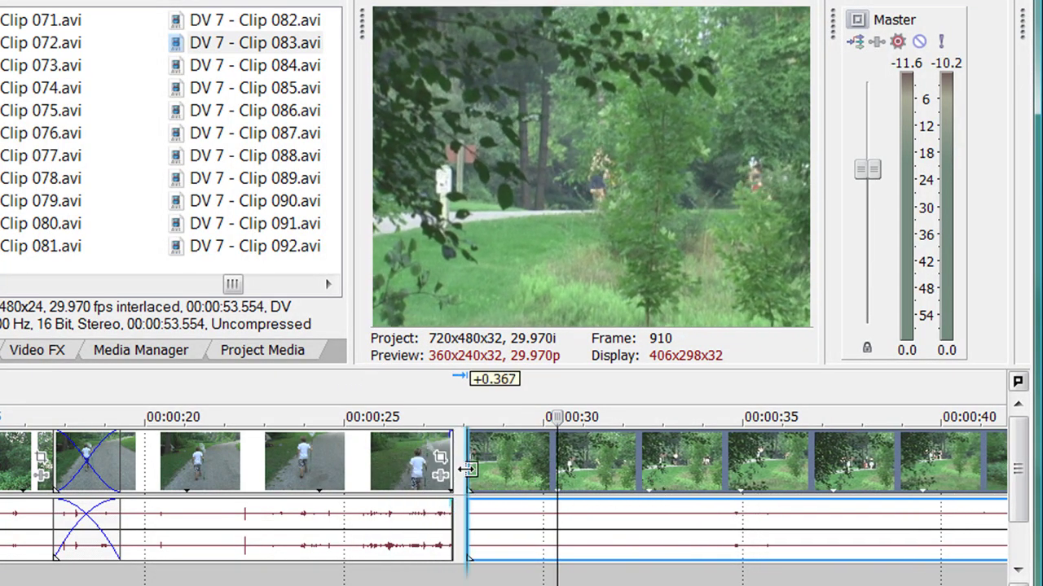
drag(466, 470, 399, 471)
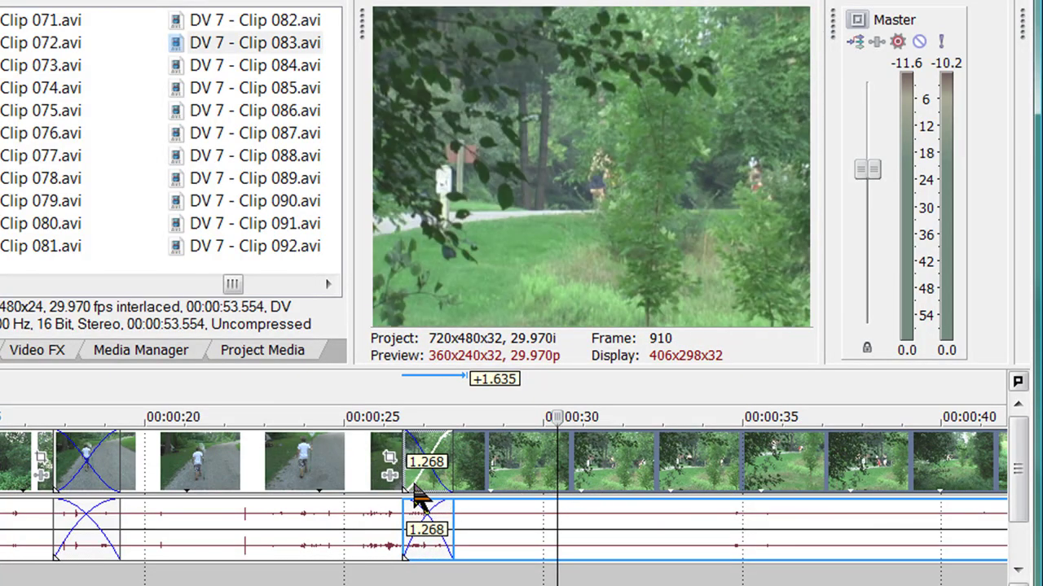
drag(556, 473, 782, 481)
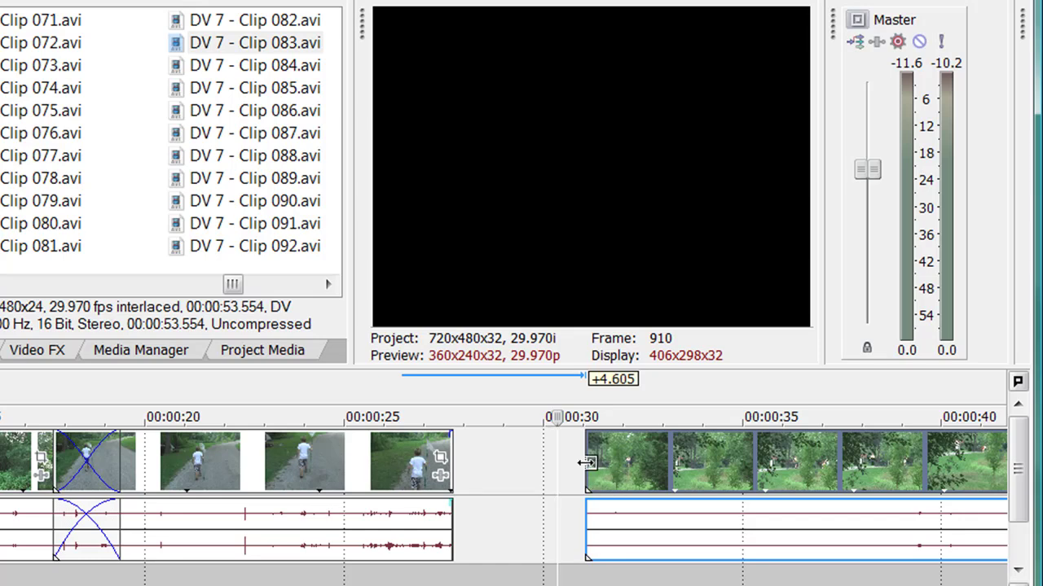
drag(587, 462, 632, 462)
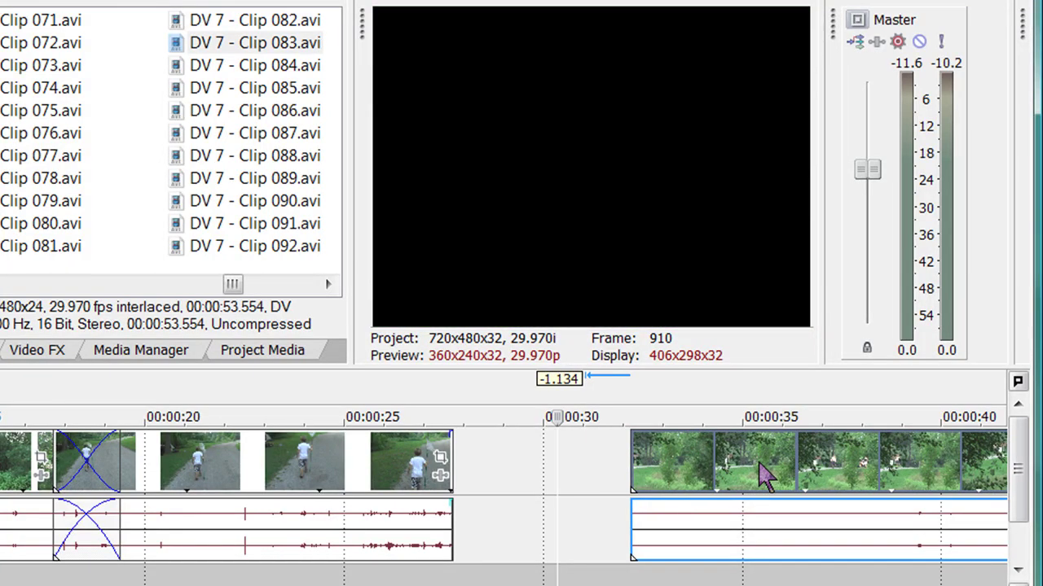
drag(765, 481, 530, 481)
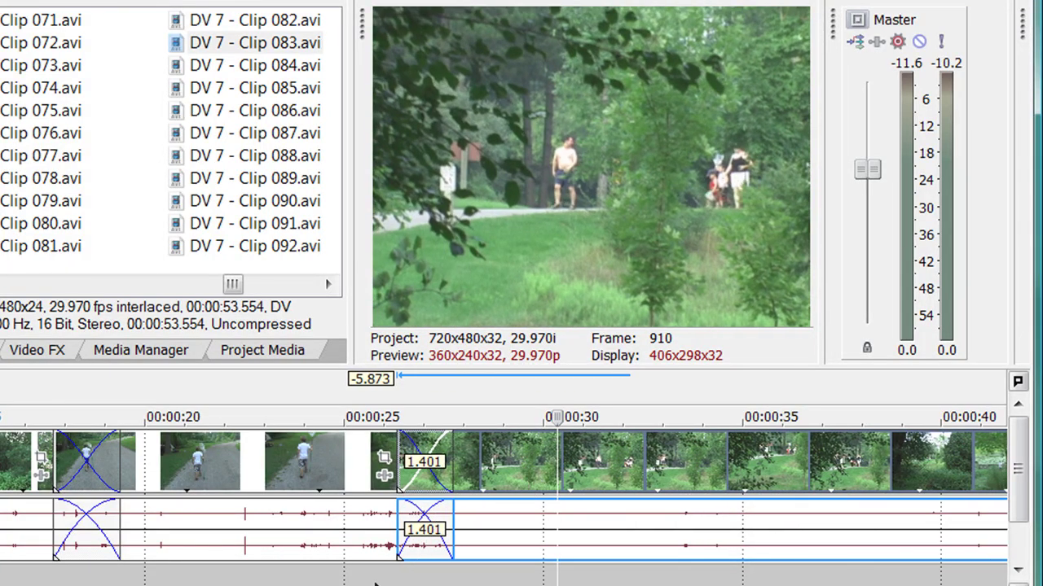
click(376, 582)
key(space)
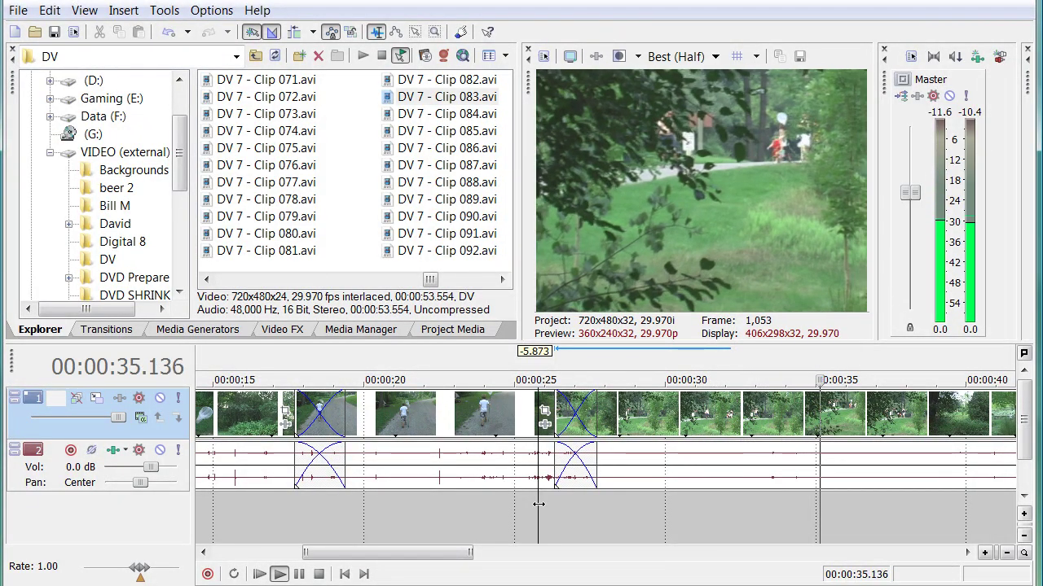
key(Return)
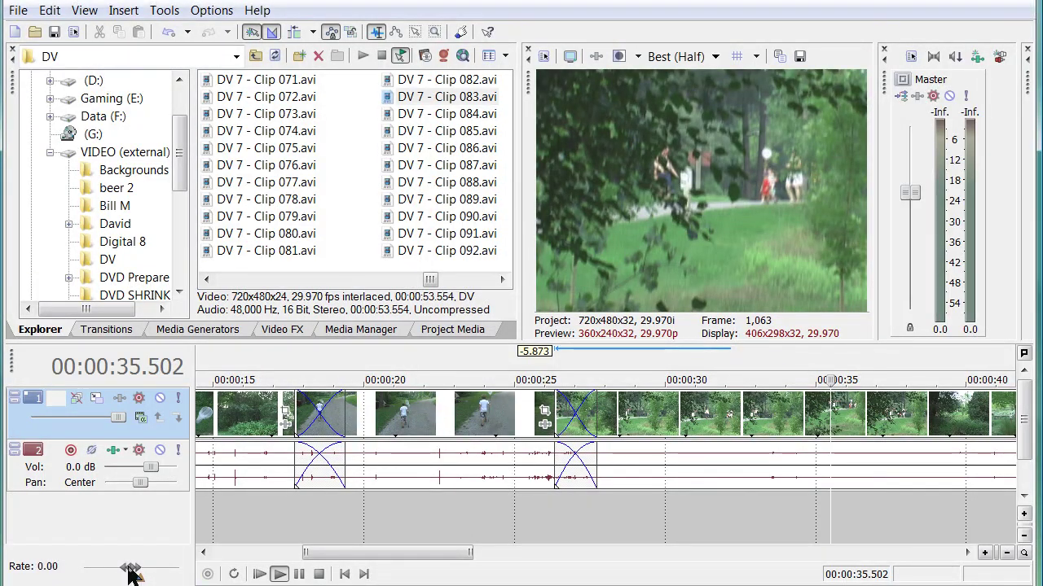
drag(130, 574, 112, 576)
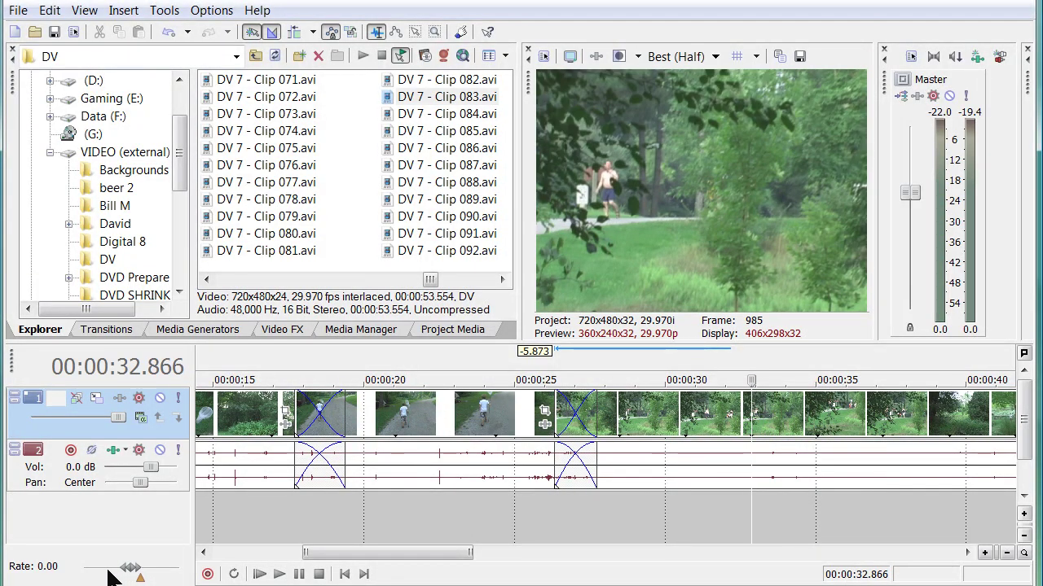
key(Return)
key(Return)
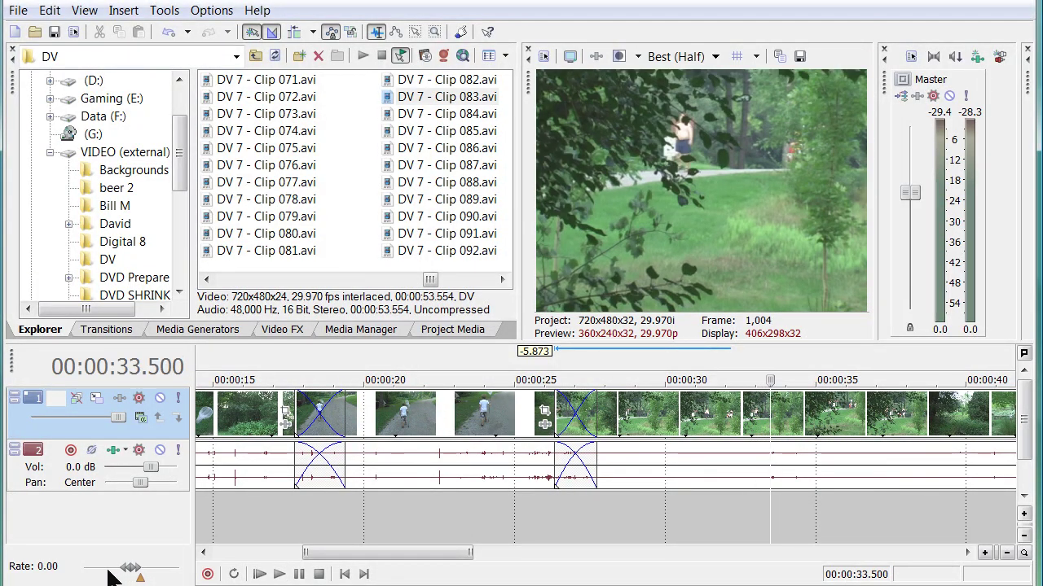
drag(126, 574, 133, 574)
scroll(605, 535, down, 2)
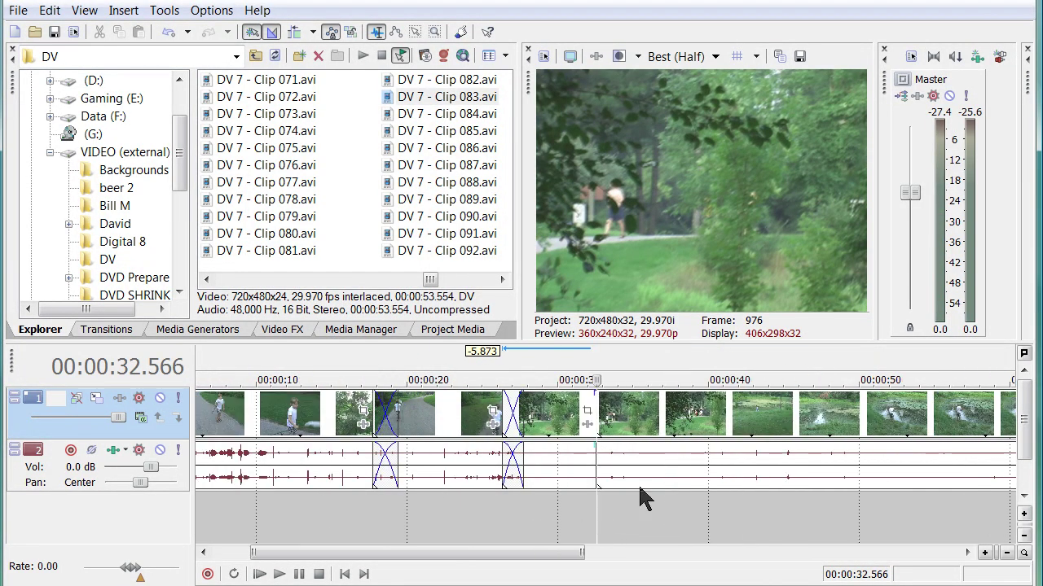
key(space)
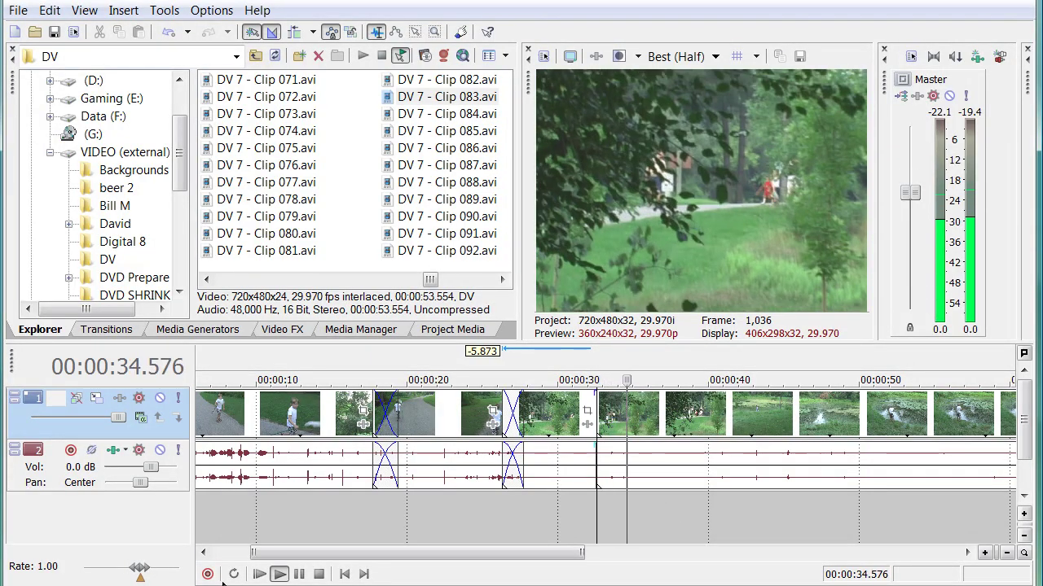
drag(140, 572, 168, 575)
key(Return)
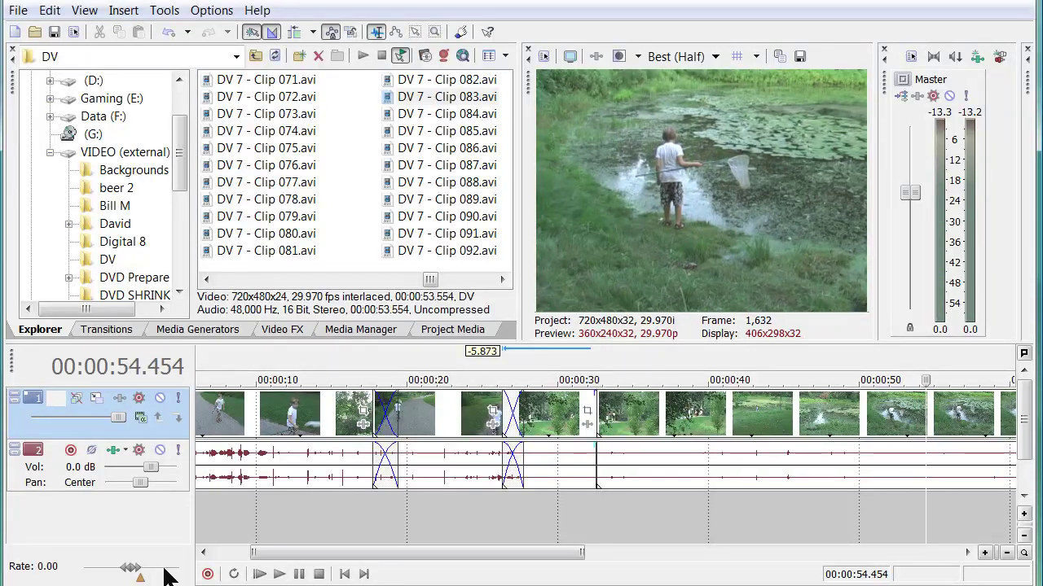
scroll(687, 505, down, 5)
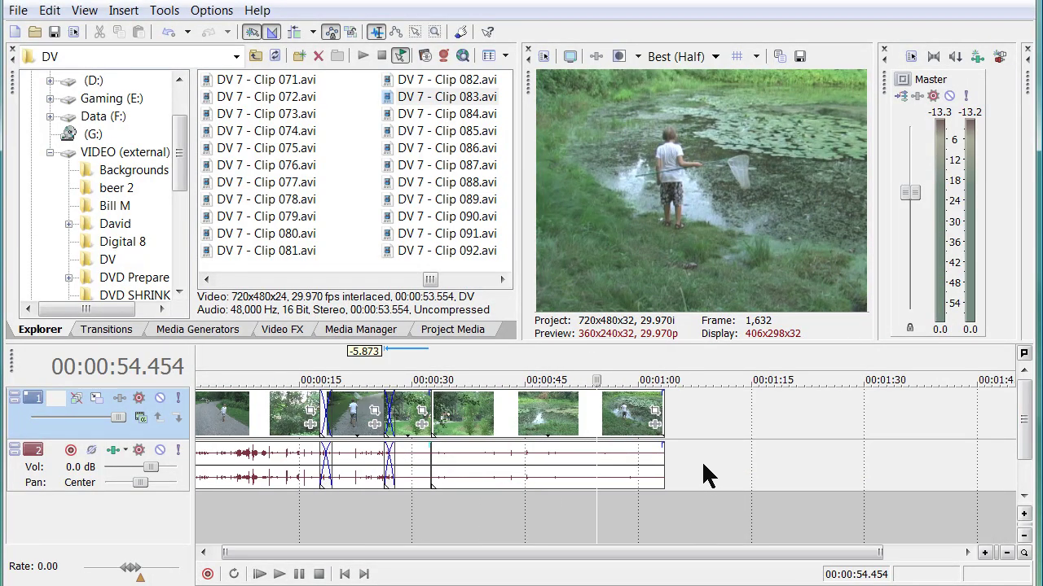
key(Home)
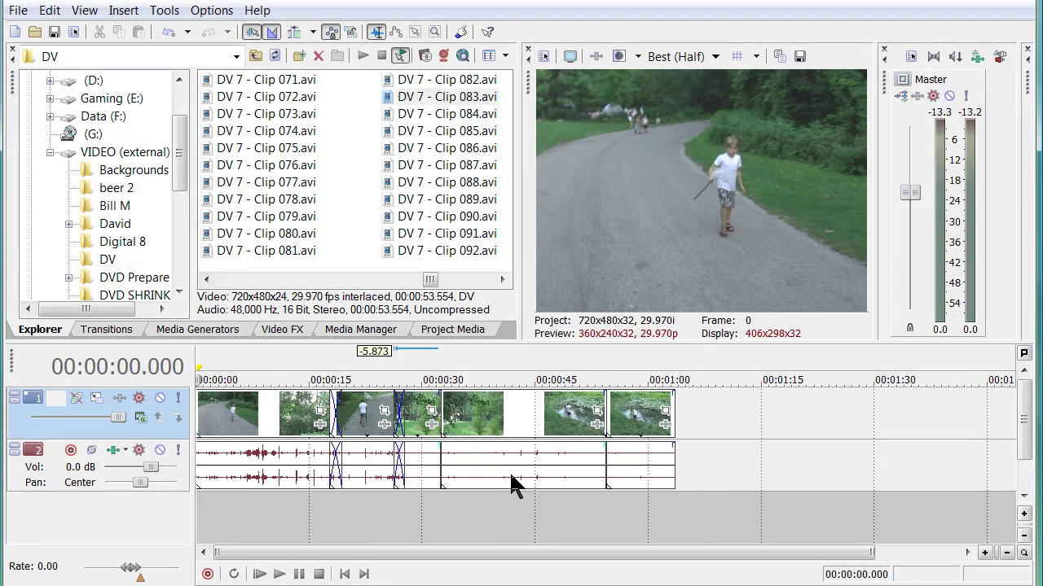
mouse_move(512, 417)
mouse_down()
mouse_move(538, 415)
mouse_move(501, 416)
mouse_move(533, 418)
mouse_move(517, 422)
mouse_up()
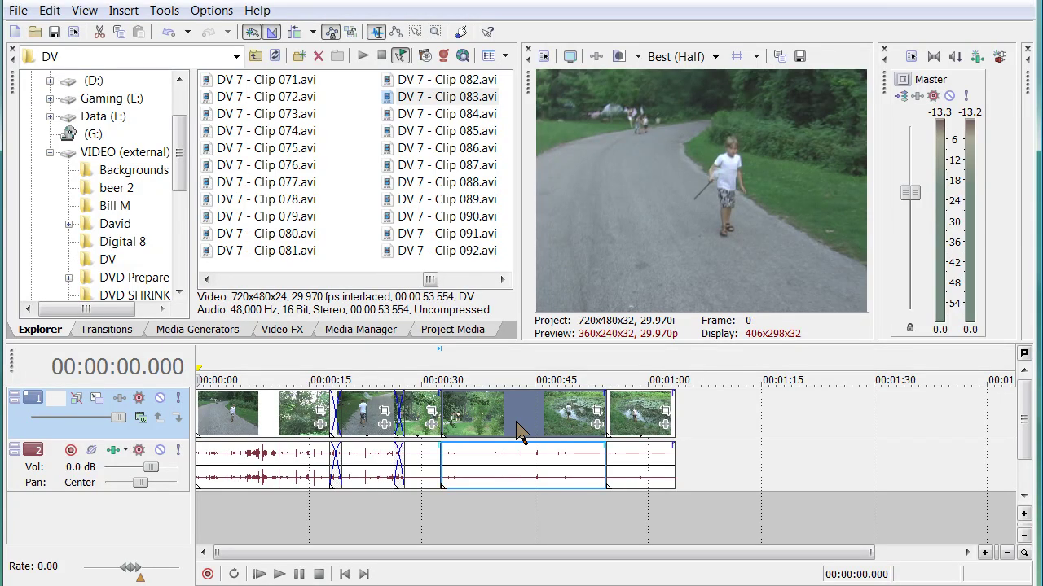
Step: Delete the selected clips and slide the pond clip left into a 1.001-second crossfade
right_click(522, 433)
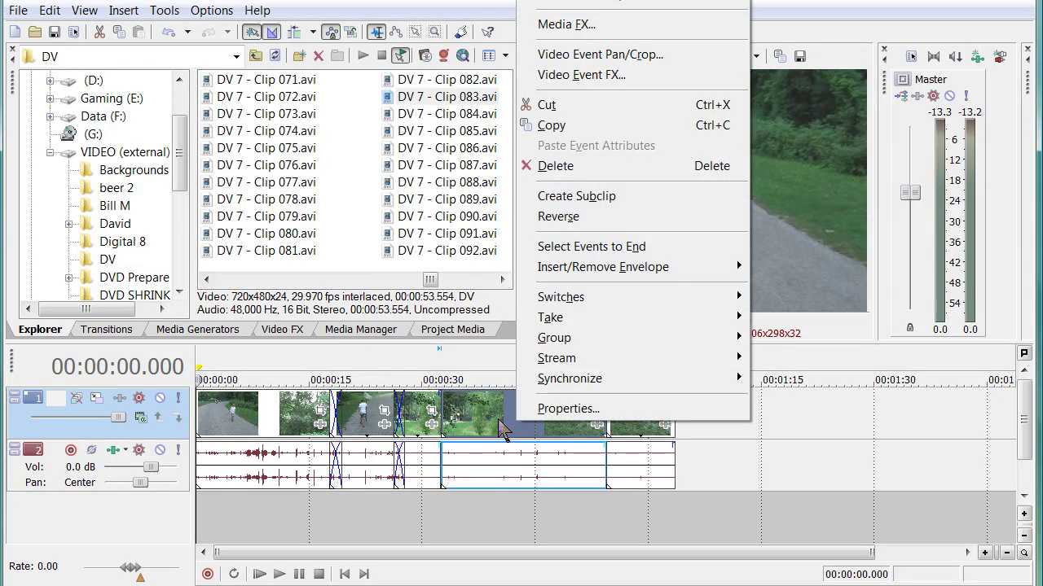
click(610, 169)
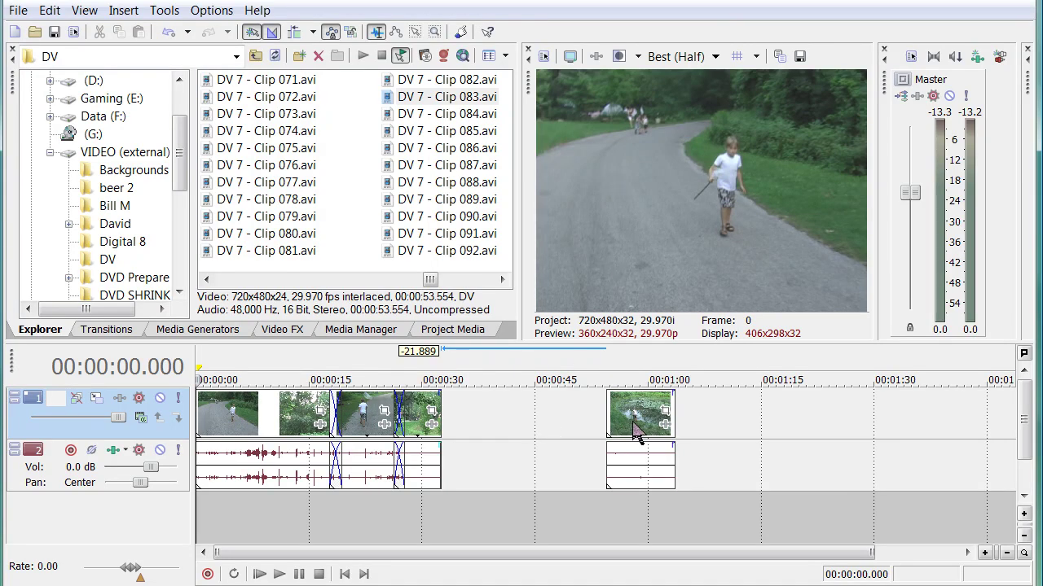
drag(465, 420, 462, 419)
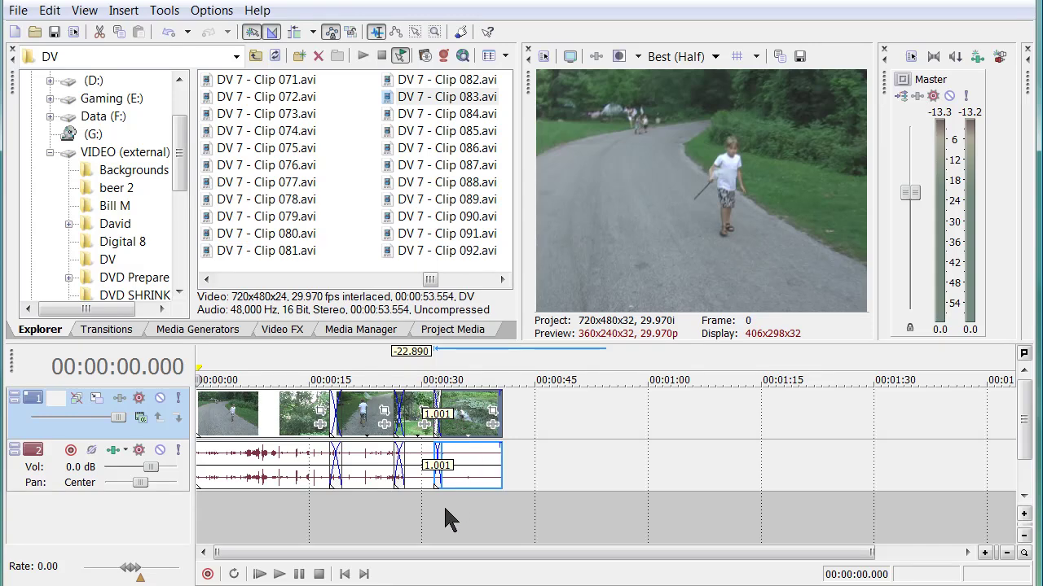
Step: Lengthen the final crossfade to about 1.5 seconds and play it back
click(443, 504)
scroll(443, 502, up, 3)
drag(706, 412, 695, 410)
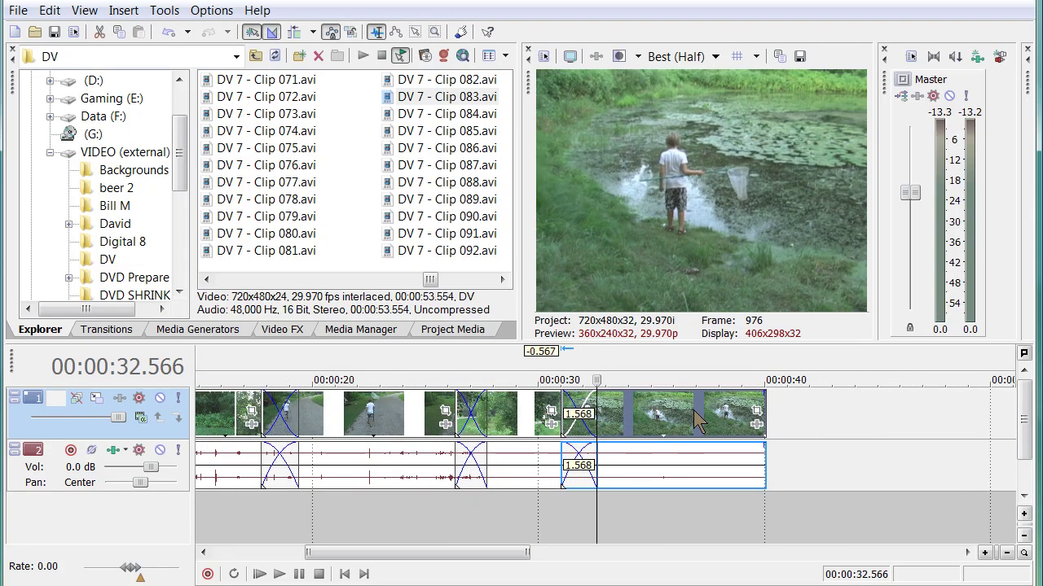
click(554, 510)
key(space)
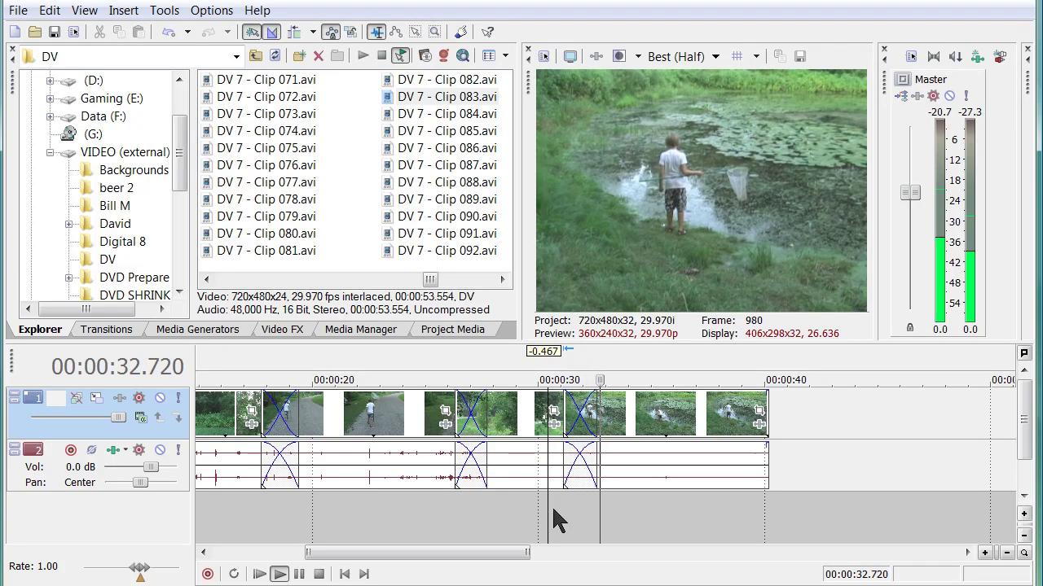
key(Return)
scroll(574, 515, down, 2)
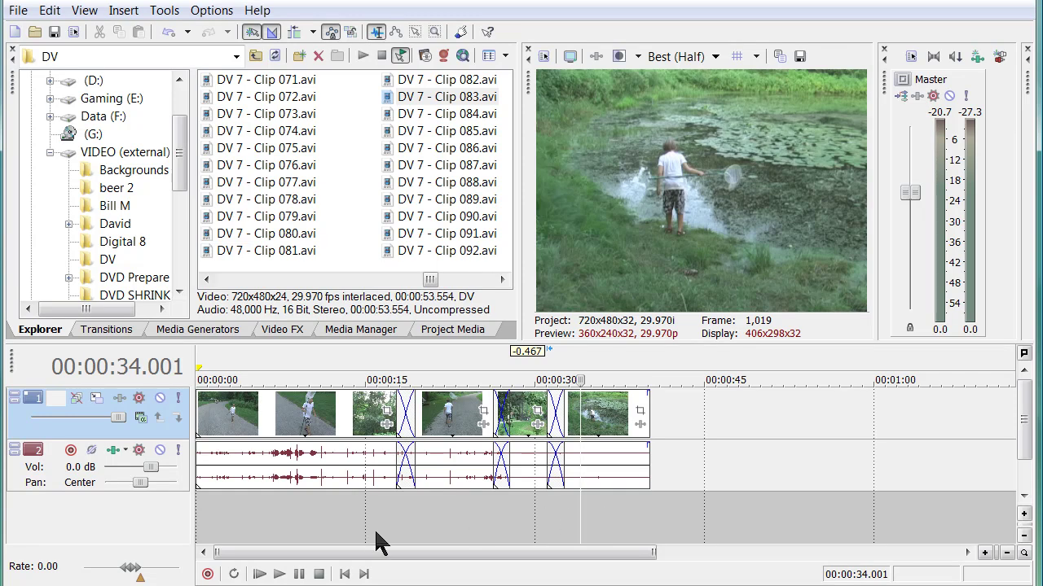
Step: Play the project's beginning and ending to review them
click(344, 574)
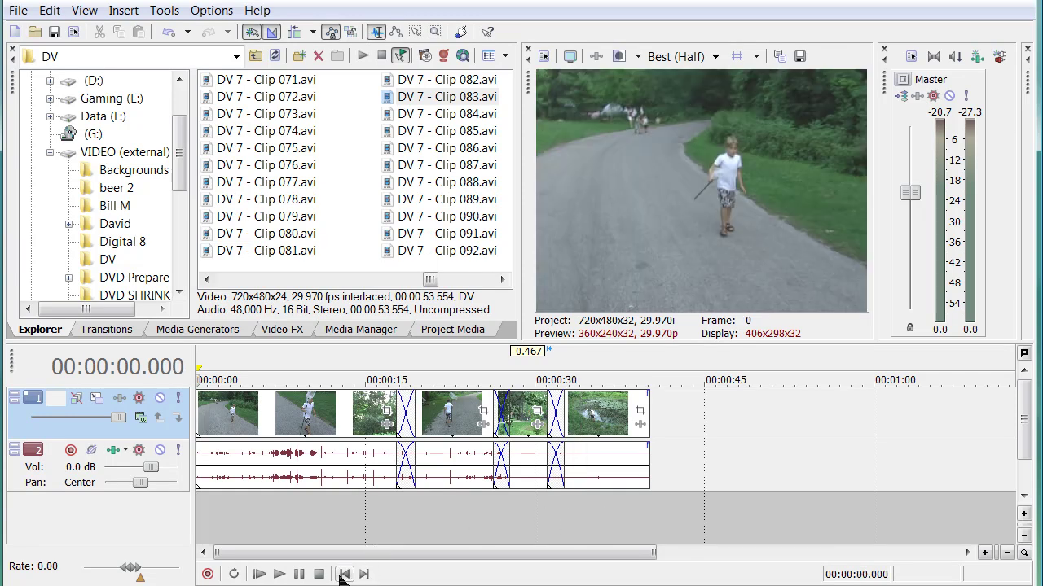
key(space)
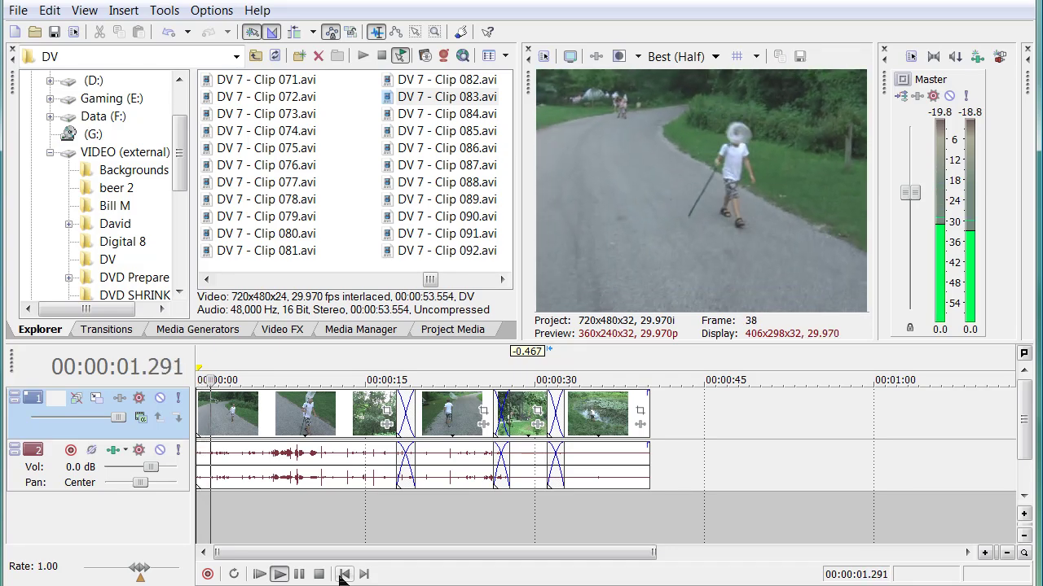
key(Return)
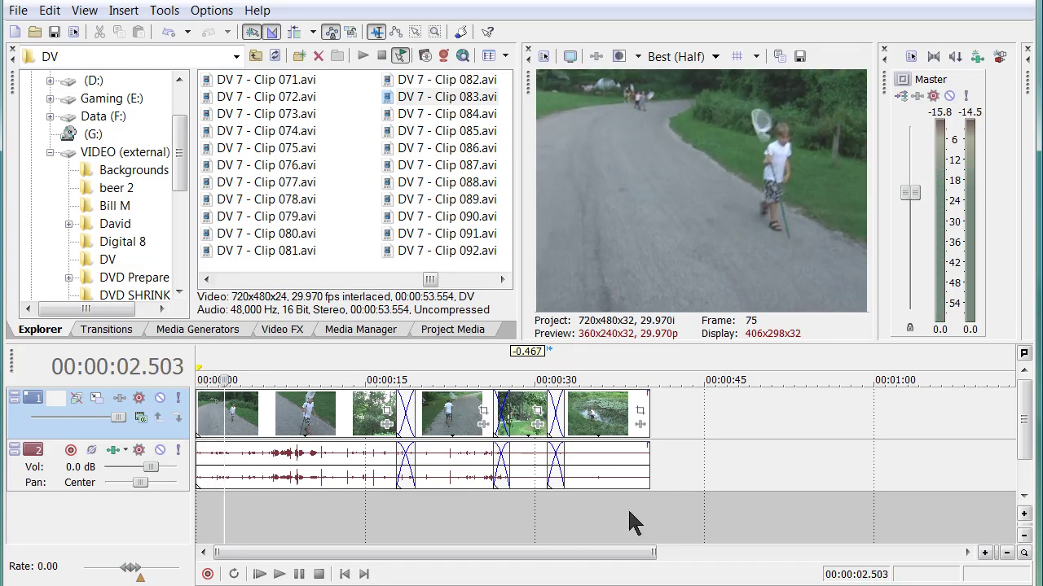
click(628, 508)
key(space)
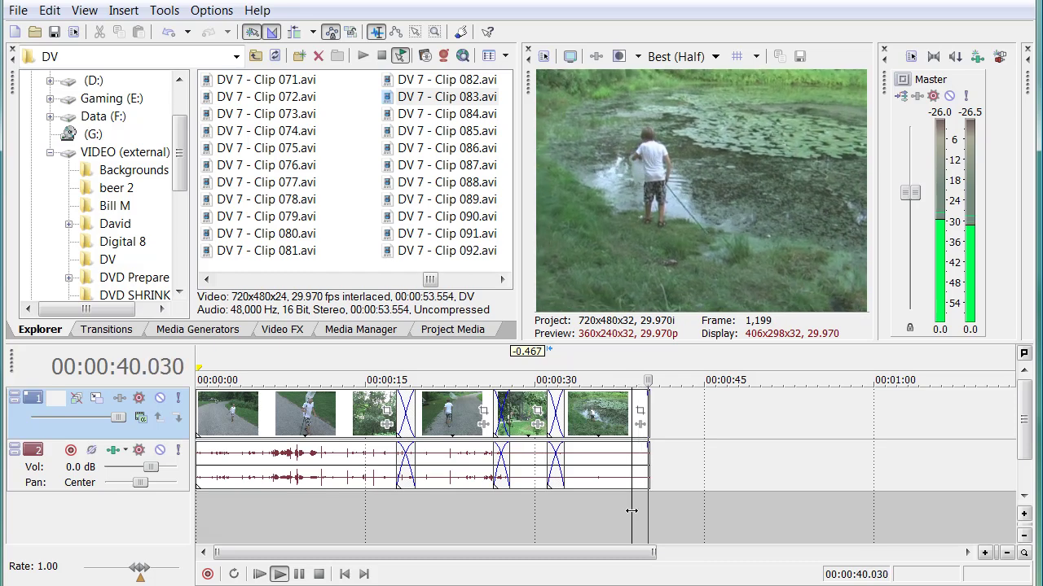
key(Return)
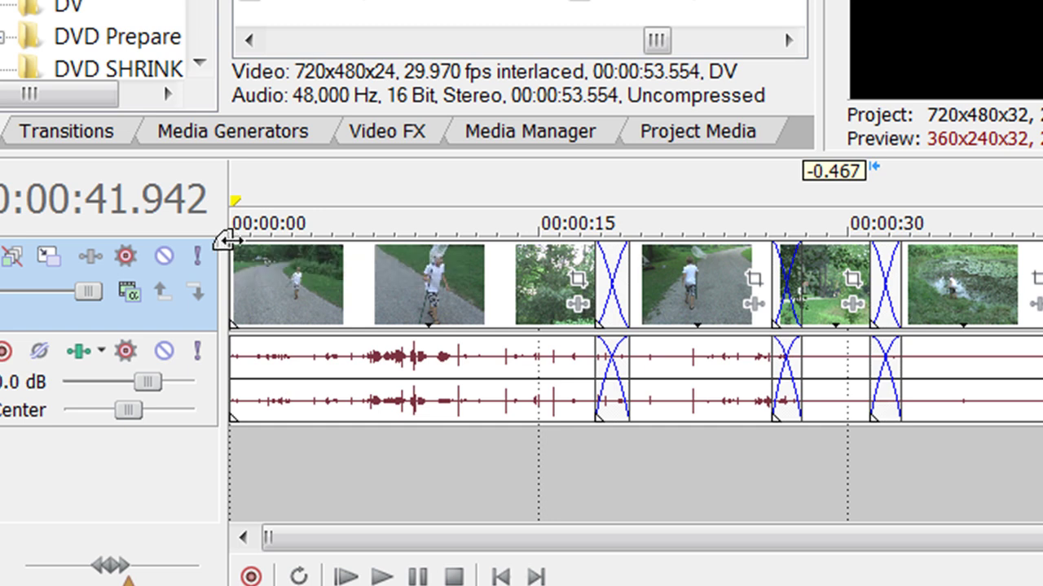
Step: Add fade-ins to the first video clip and its audio, up to 3.303 seconds, and preview
click(232, 245)
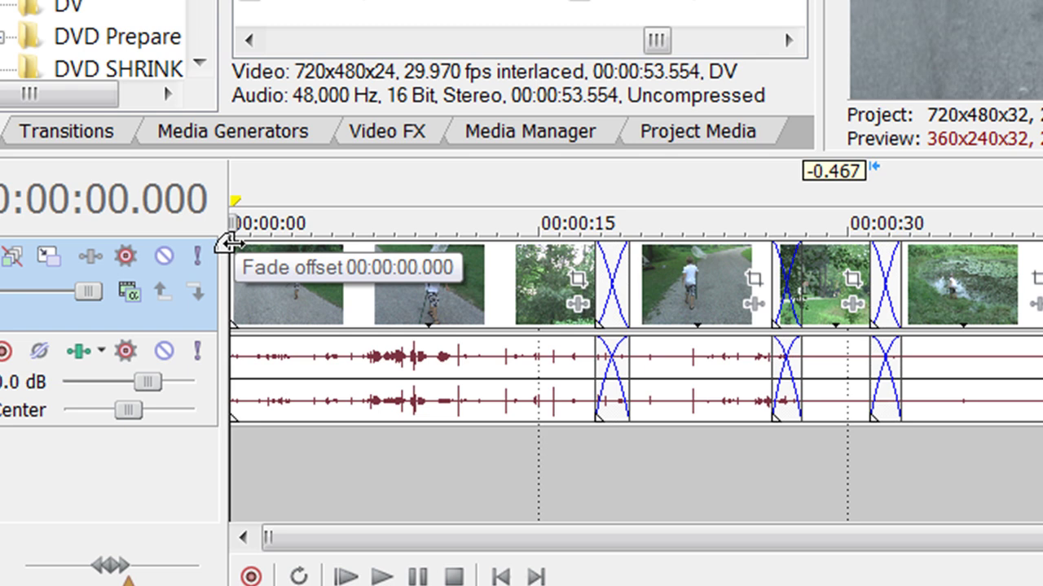
drag(229, 244, 317, 249)
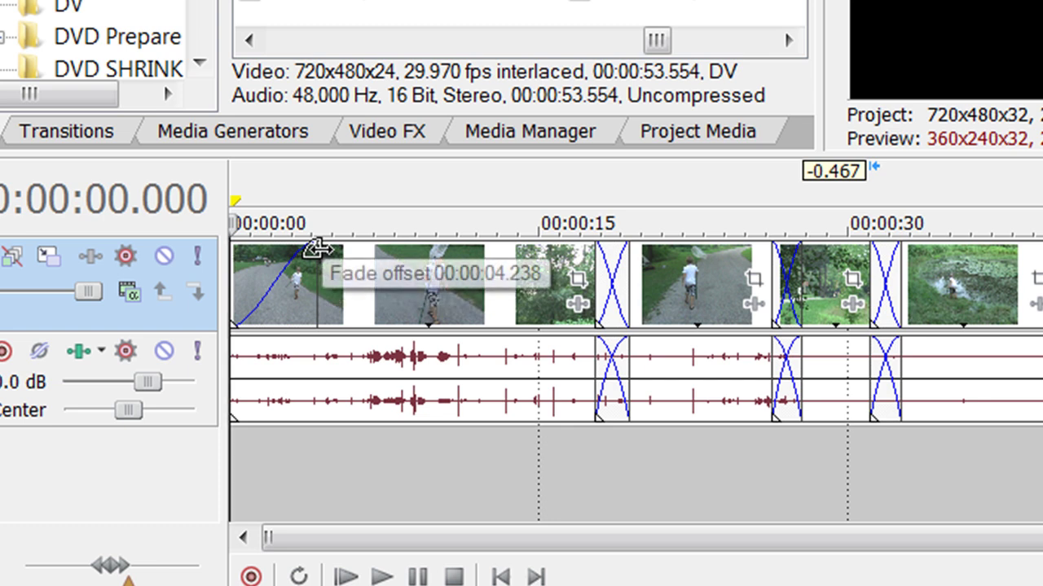
click(248, 363)
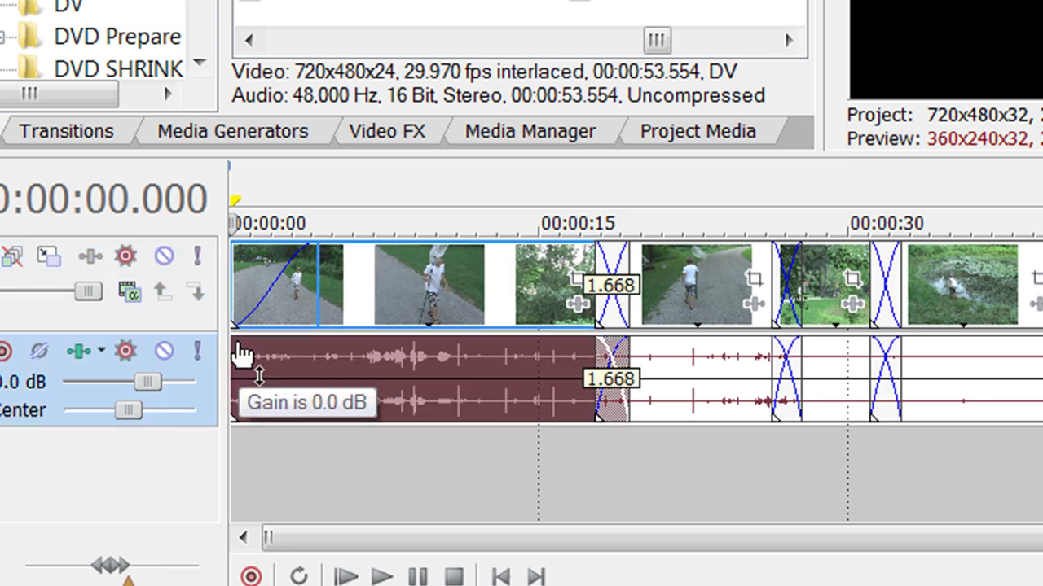
click(300, 500)
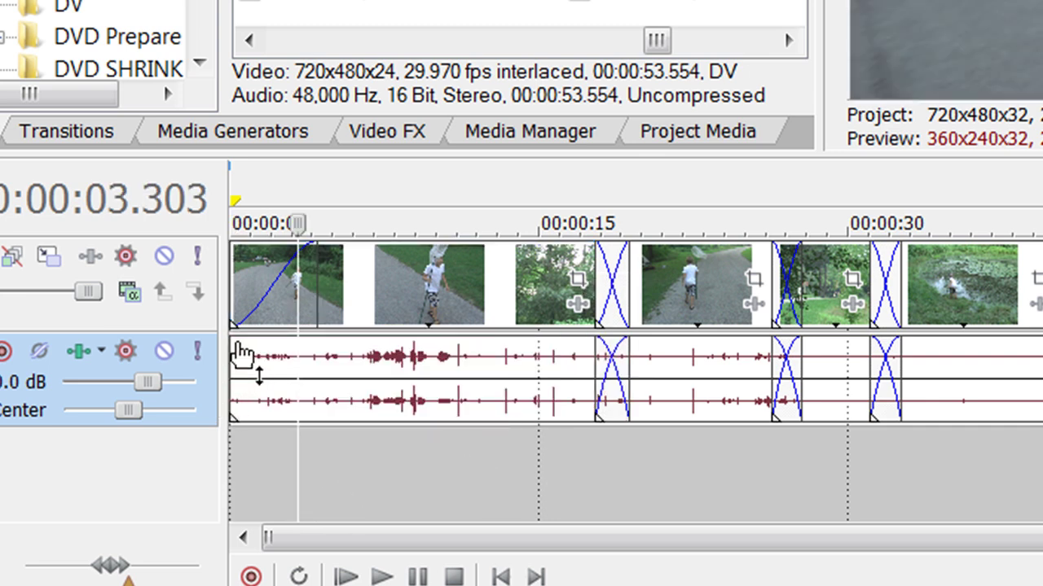
drag(231, 339, 297, 339)
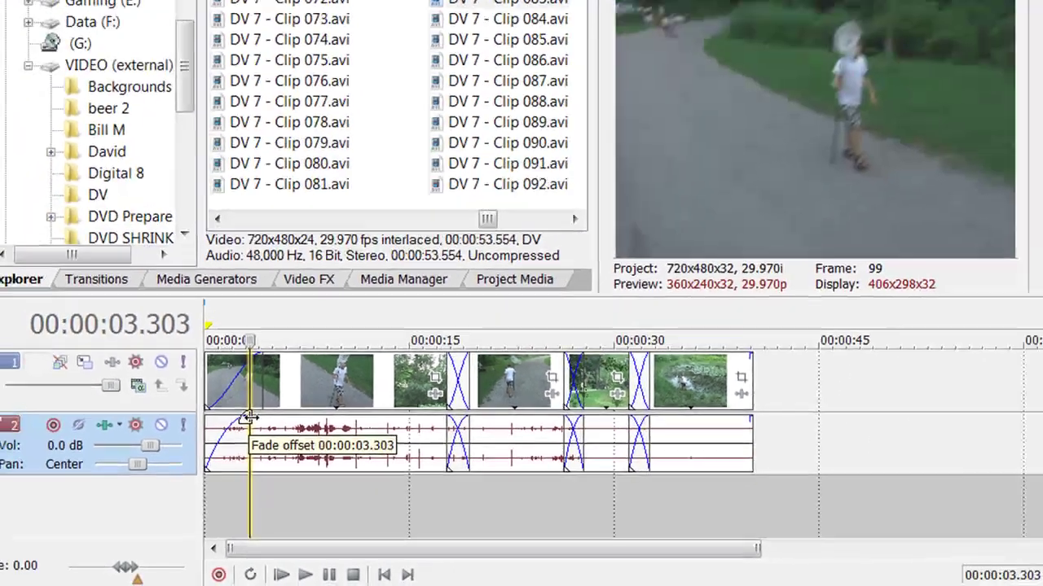
drag(248, 418, 250, 420)
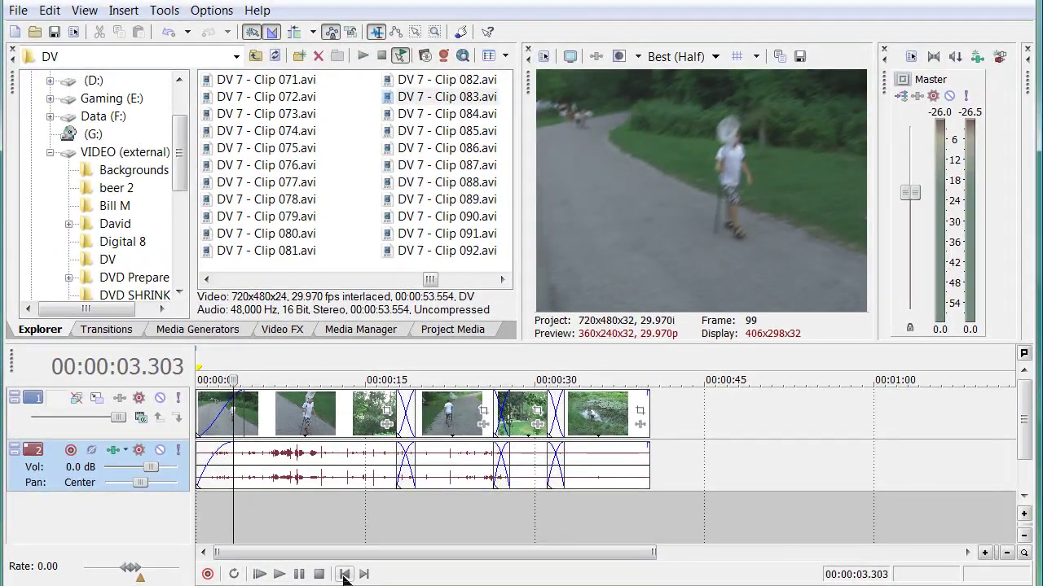
click(345, 576)
key(space)
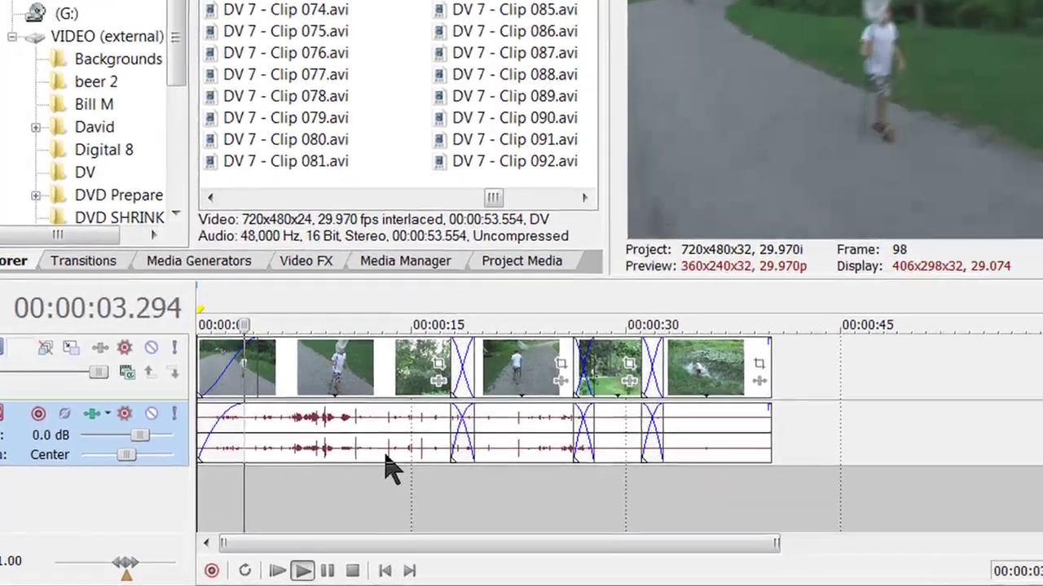
key(Return)
Step: Shorten the video fade-in to about 2.6 seconds and the audio fade-in to about 1.7 seconds
scroll(282, 471, up, 4)
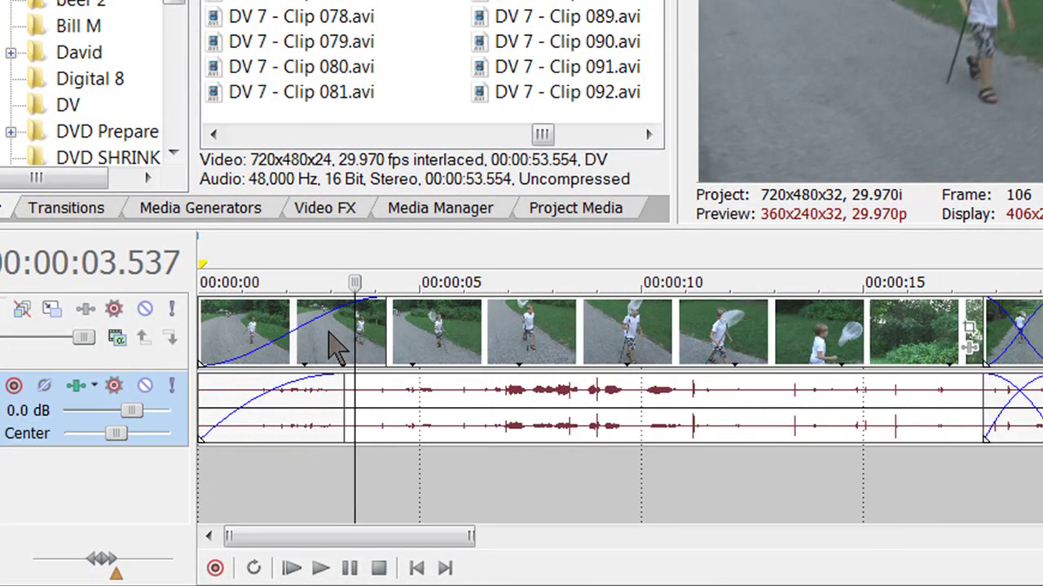
drag(378, 329, 271, 329)
drag(337, 409, 261, 405)
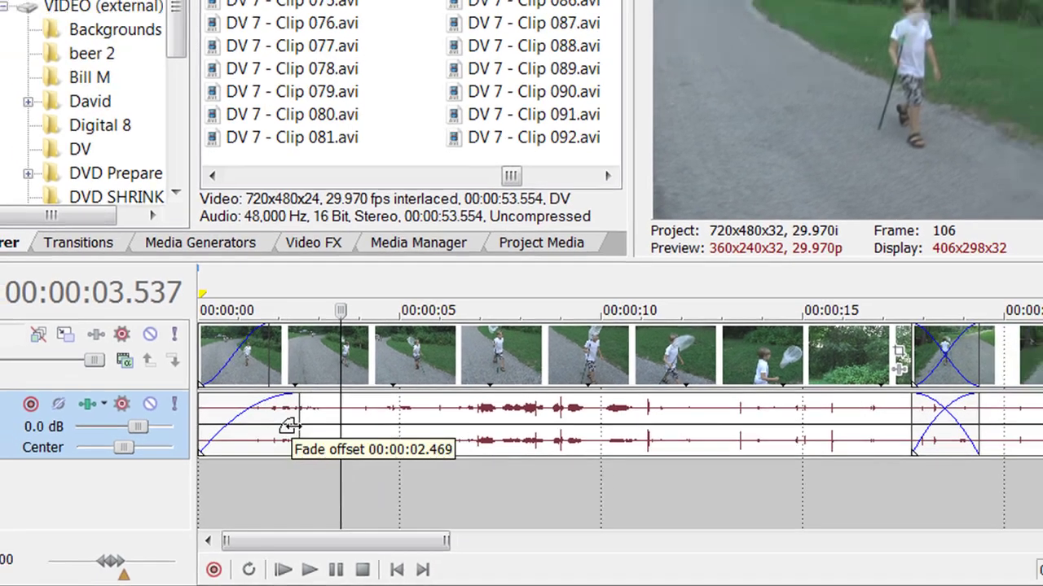
drag(243, 458, 235, 457)
click(355, 574)
key(space)
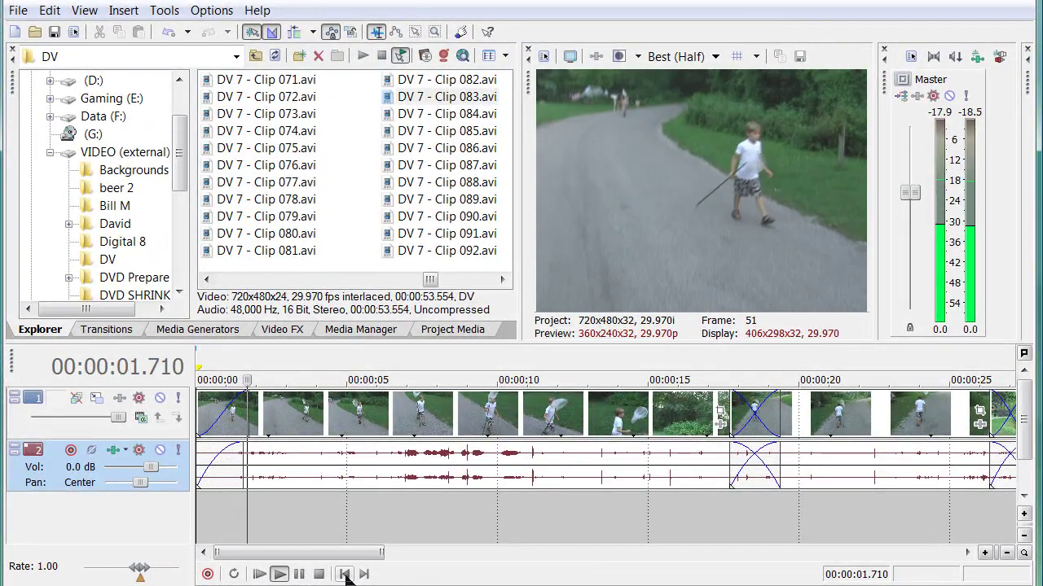
Step: Fade out the last pond clip's video, and its audio over about two seconds
key(space)
scroll(391, 505, down, 5)
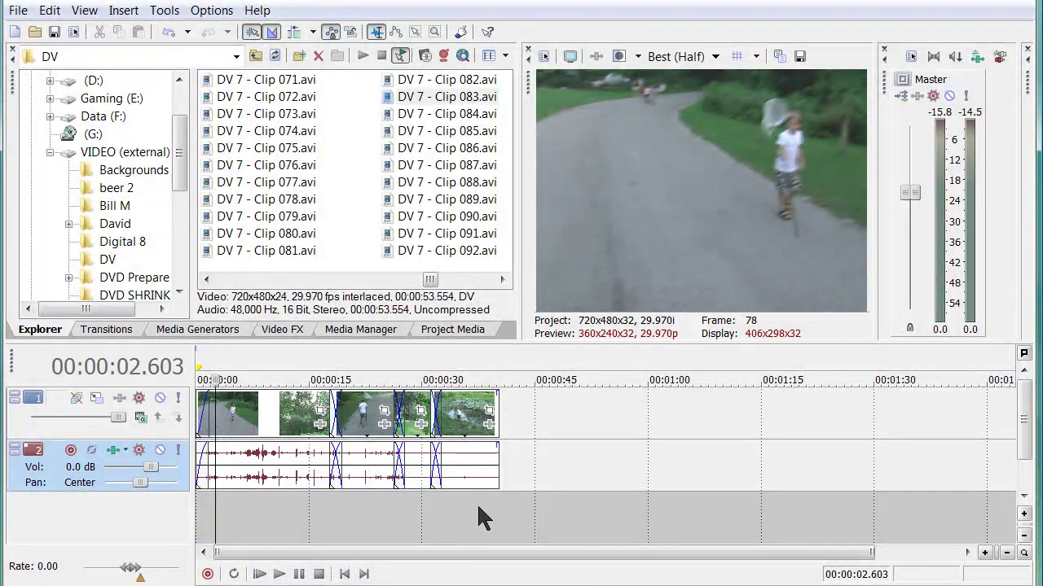
click(492, 506)
scroll(492, 506, up, 5)
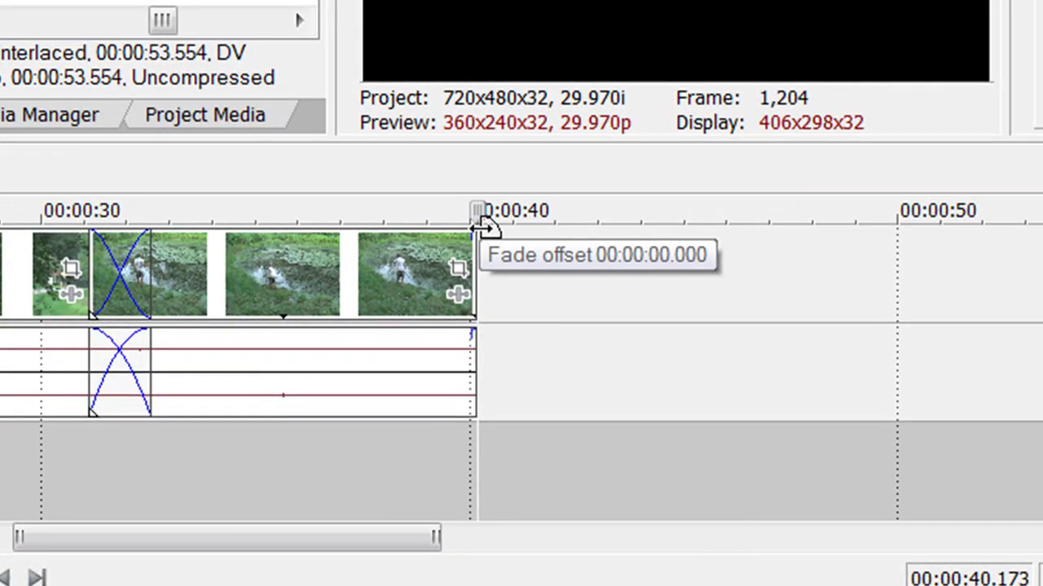
drag(481, 226, 405, 230)
drag(478, 330, 345, 329)
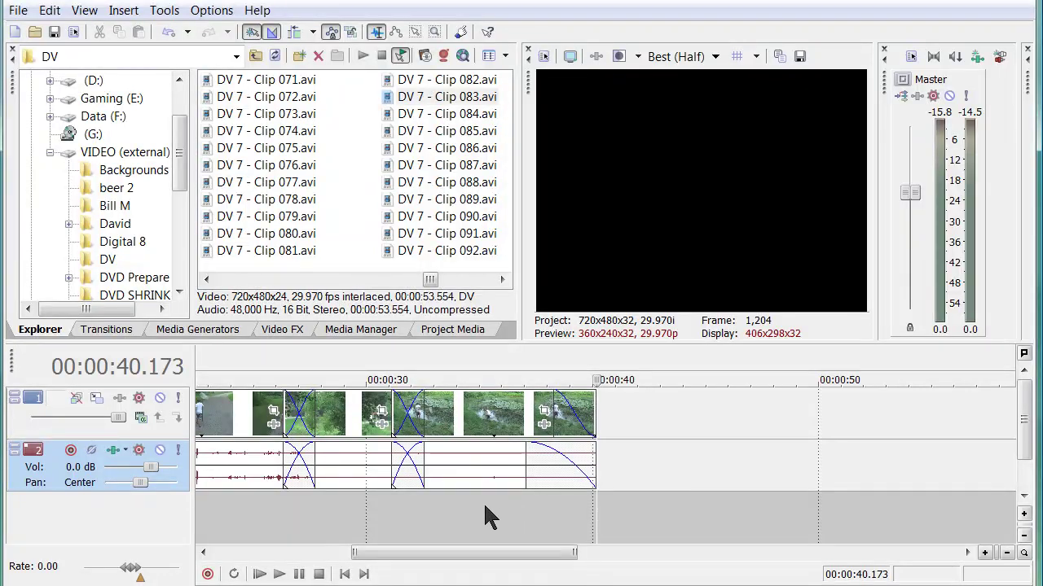
Step: Play the project's ending to check the new fade-out
click(484, 506)
key(space)
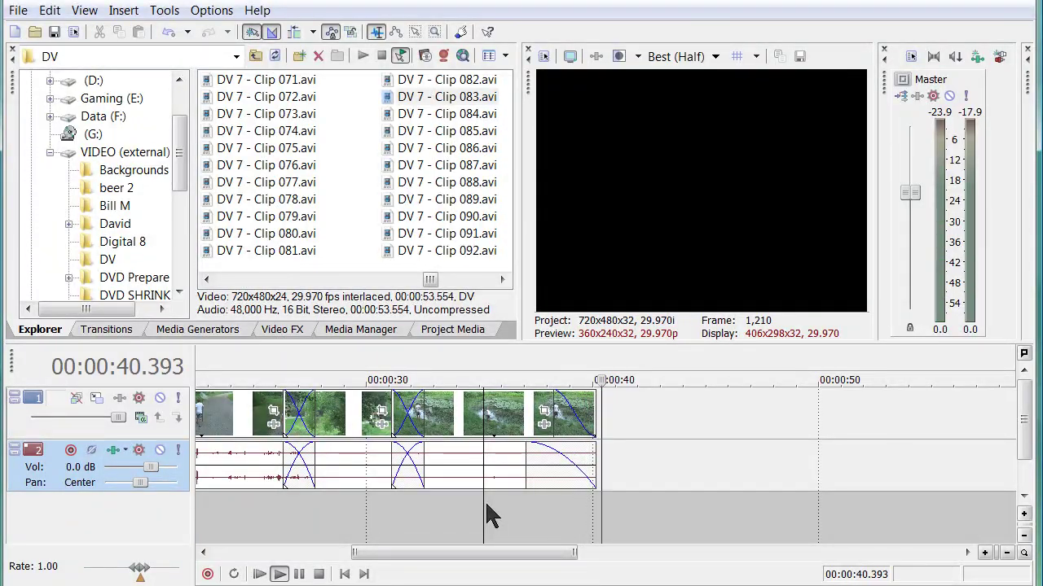
key(Return)
scroll(484, 501, down, 5)
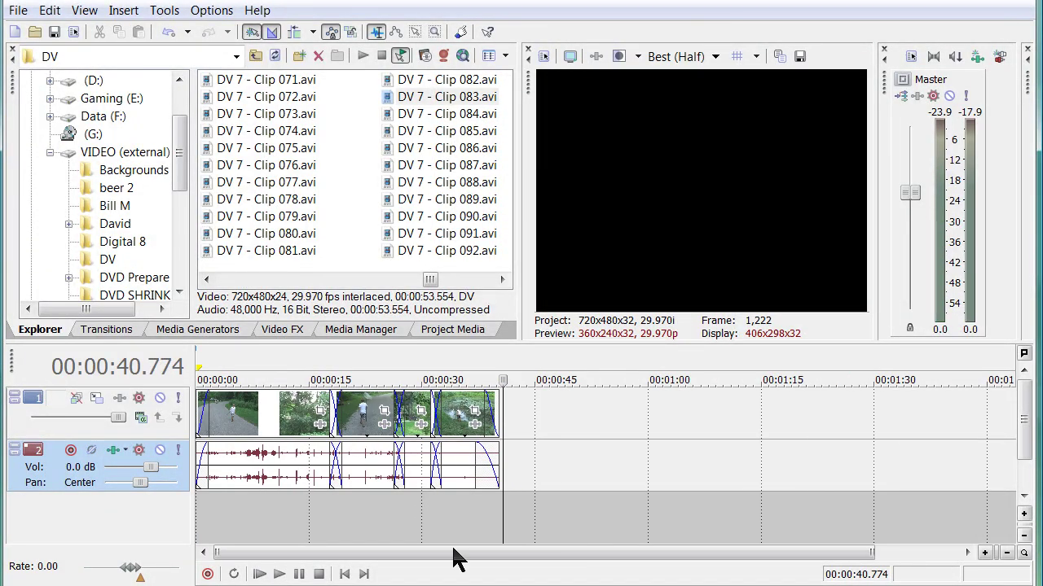
click(367, 535)
scroll(366, 534, up, 2)
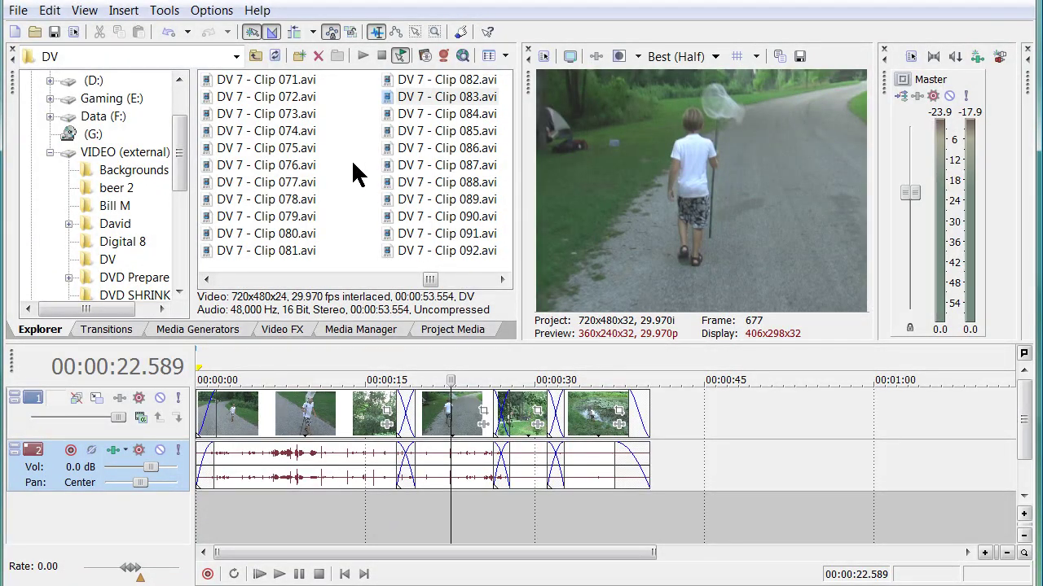
click(398, 501)
scroll(400, 501, up, 3)
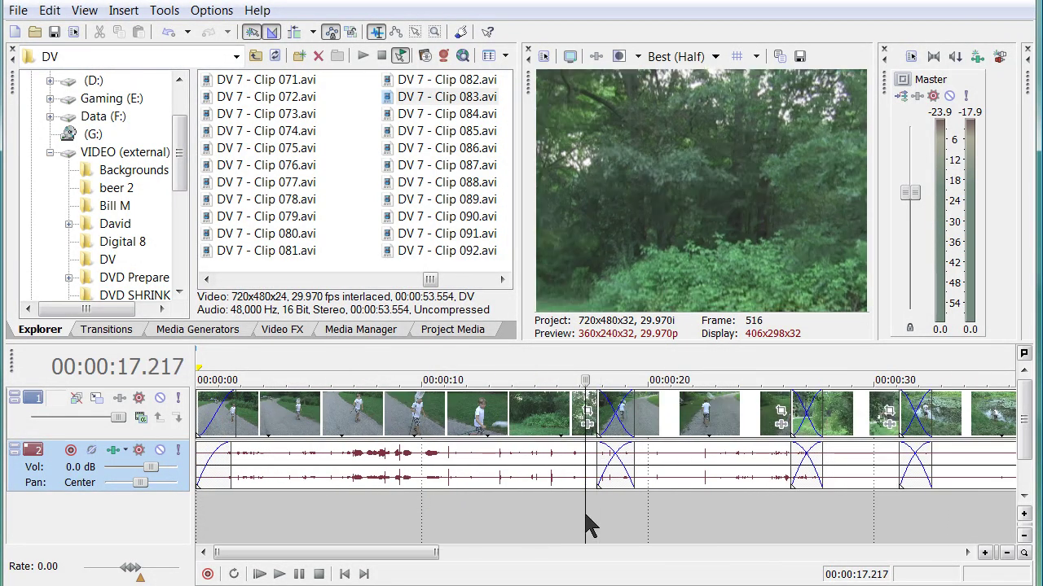
key(space)
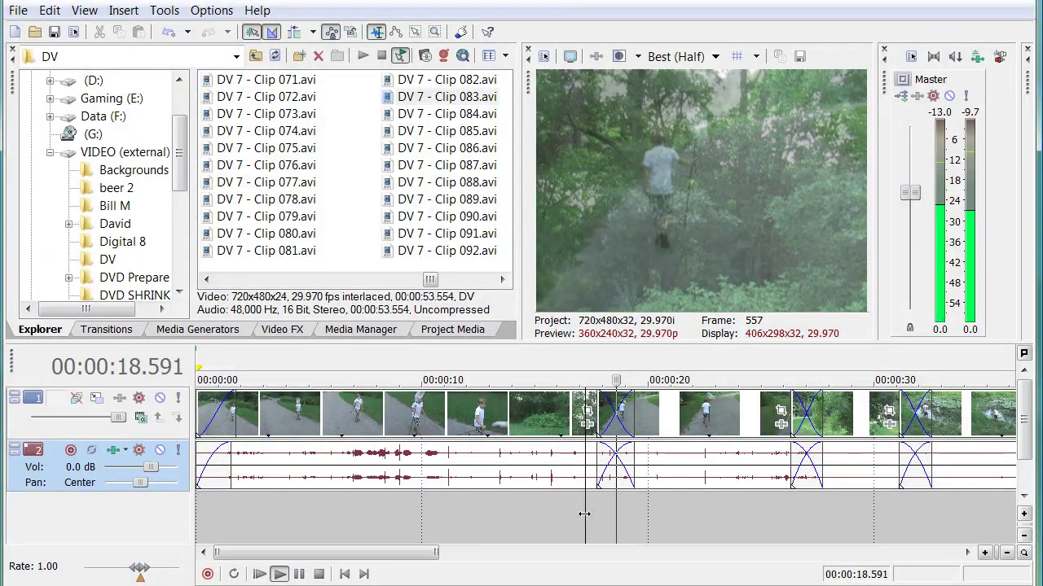
key(space)
scroll(569, 502, down, 2)
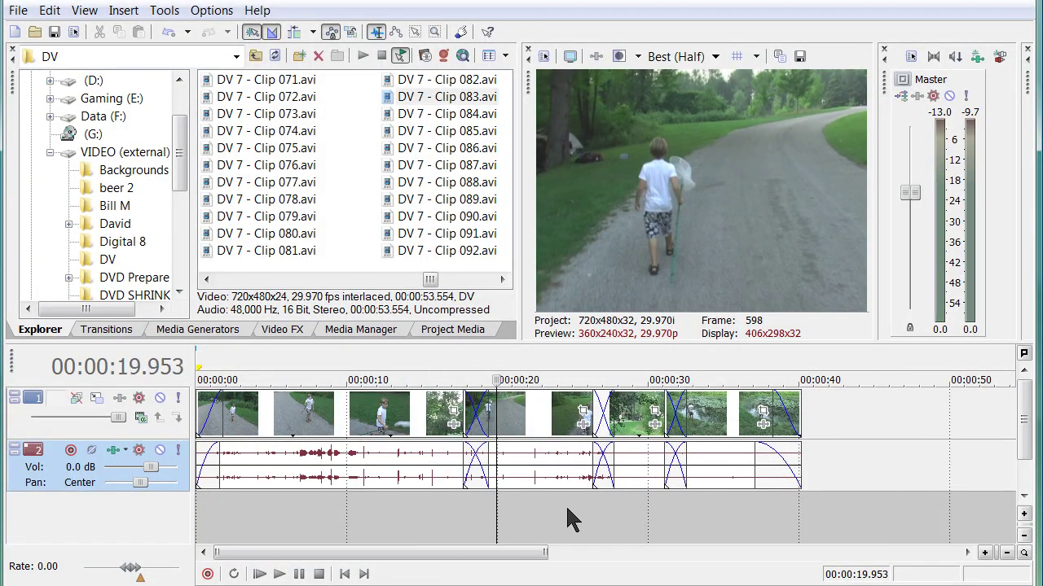
click(454, 512)
key(space)
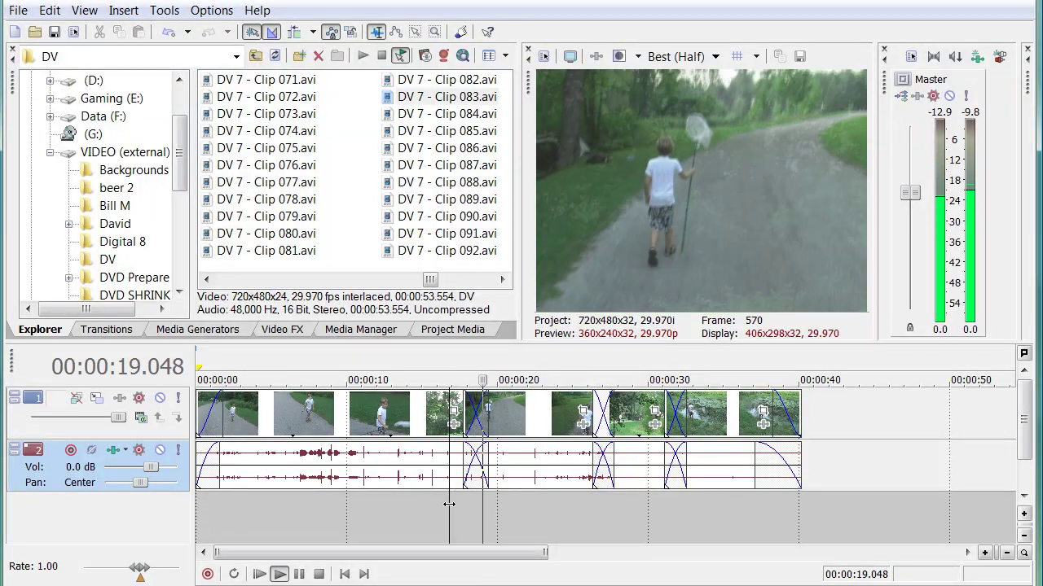
key(space)
click(585, 502)
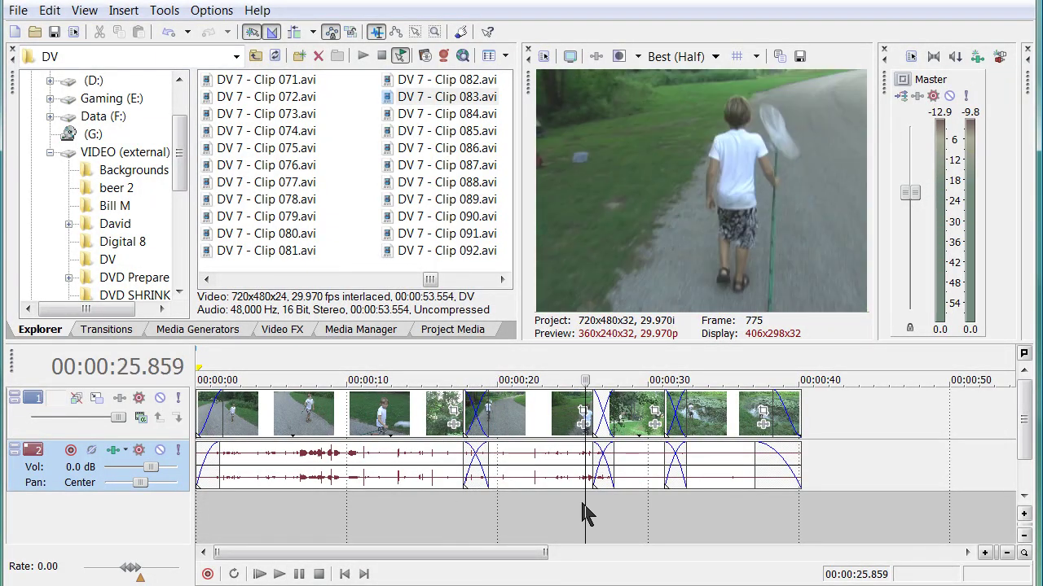
key(space)
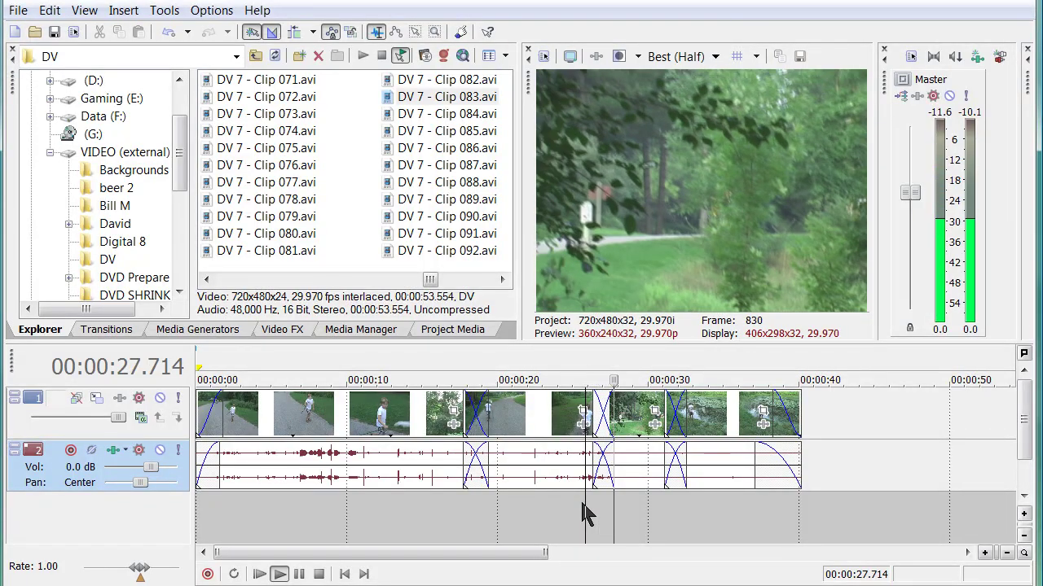
key(space)
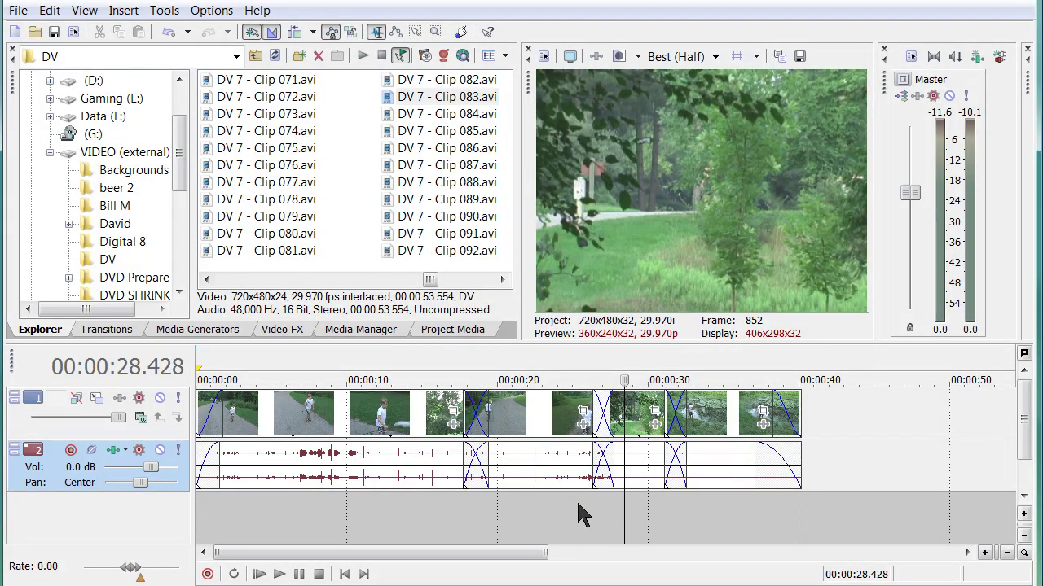
Step: Browse the transitions to Clock Wipe and apply its Clockwise, Soft Edge preset to a crossfade
click(104, 334)
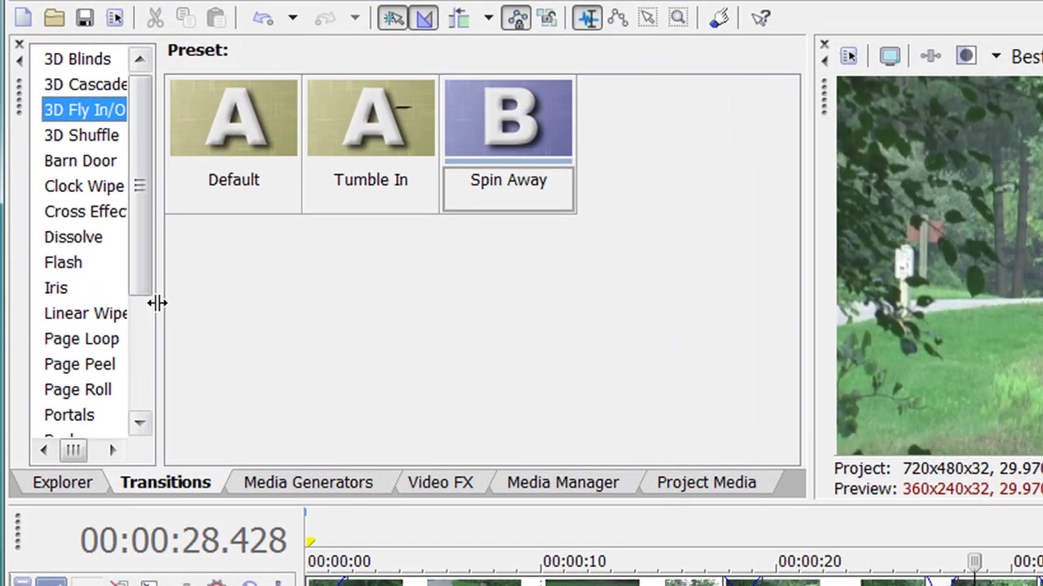
click(98, 137)
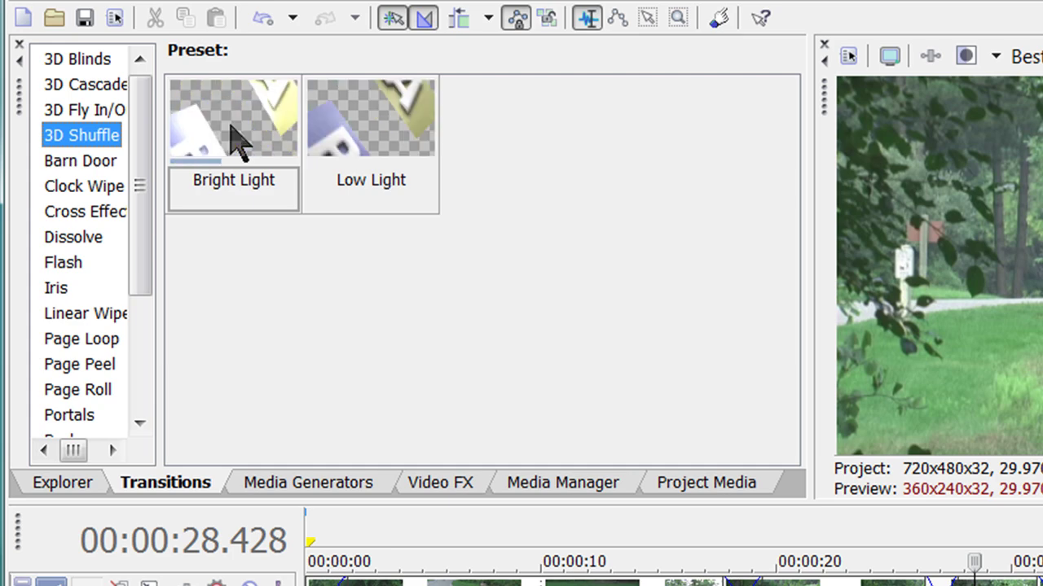
click(91, 165)
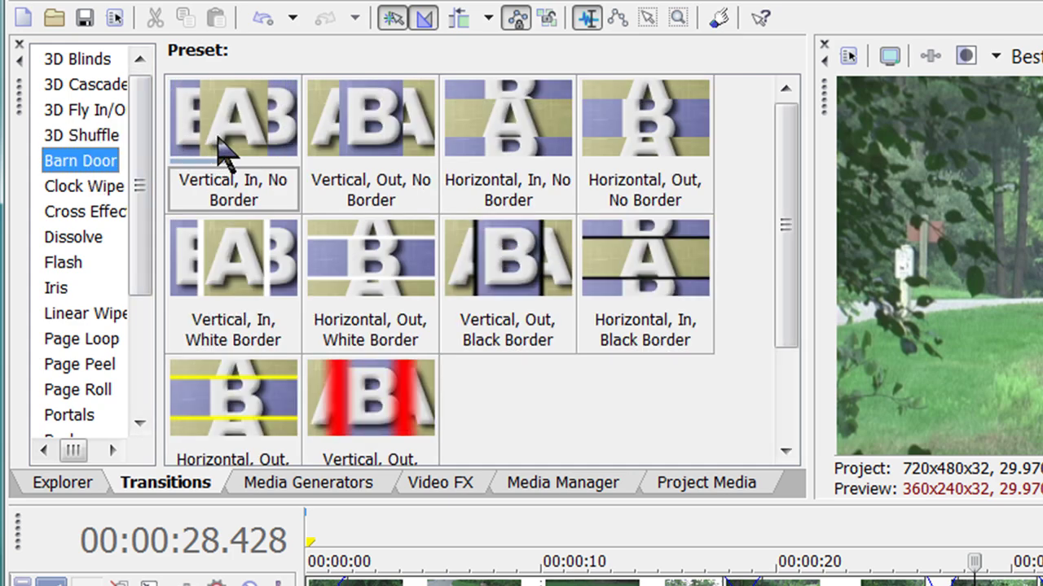
click(57, 187)
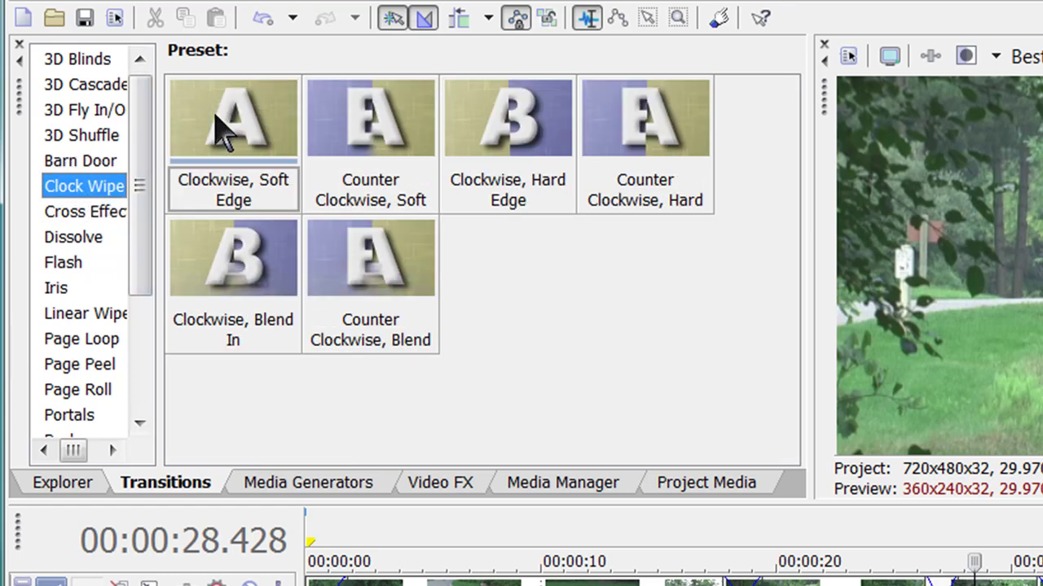
drag(212, 118, 603, 432)
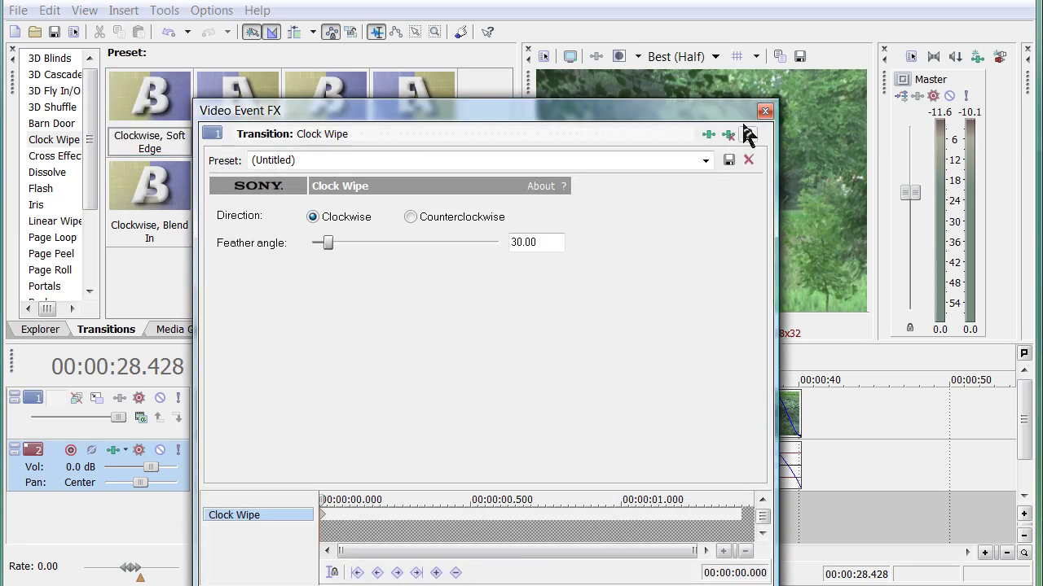
Step: Reapply Clockwise, Soft Edge to the crossfade near 00:00:27, close its settings, and play the wipe
click(765, 111)
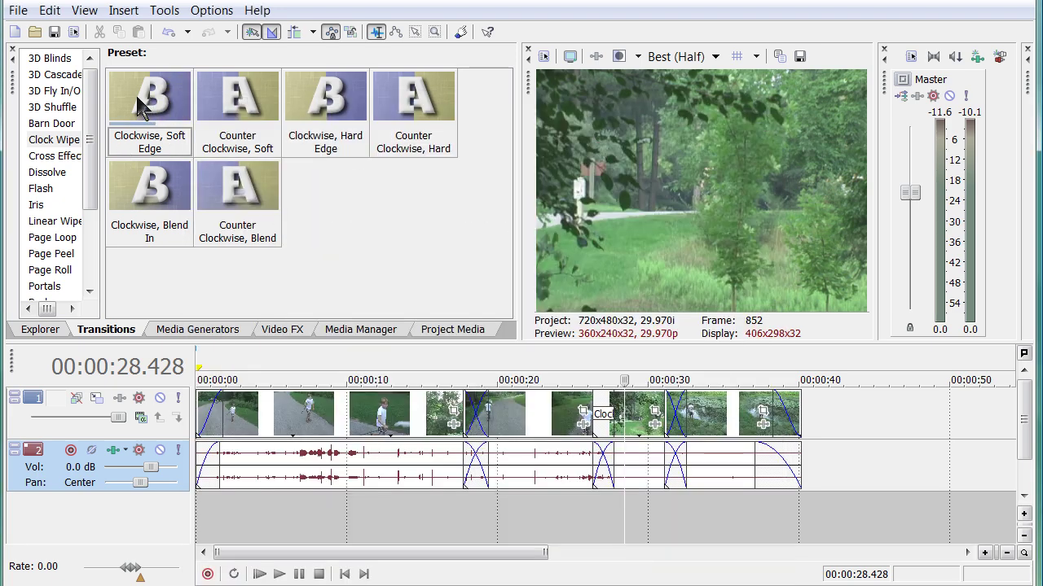
drag(140, 97, 608, 424)
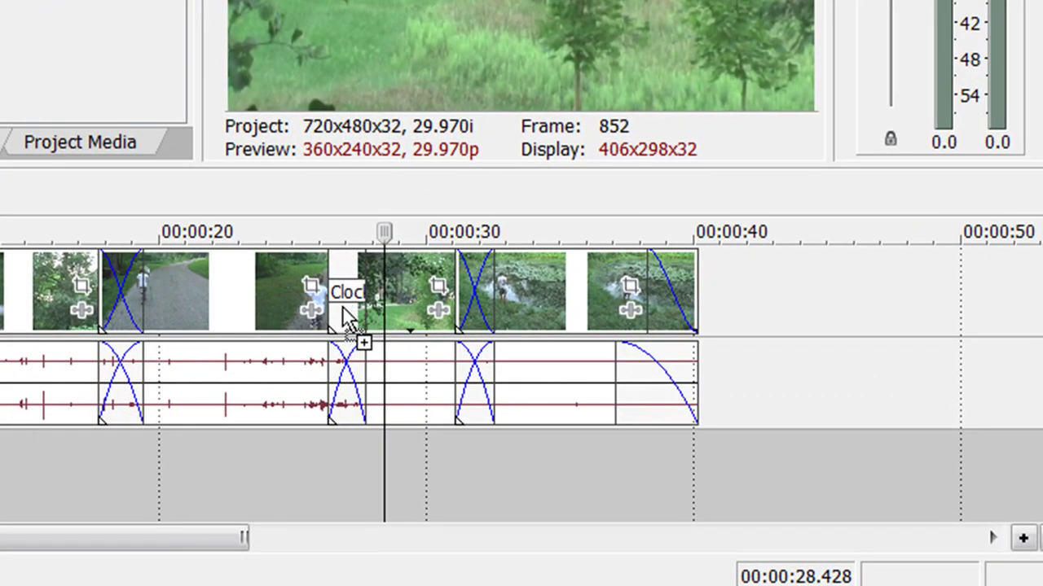
mouse_move(343, 309)
mouse_down()
mouse_move(157, 303)
mouse_move(128, 319)
mouse_move(356, 310)
mouse_move(231, 296)
mouse_move(226, 275)
mouse_move(214, 303)
mouse_move(350, 311)
mouse_up()
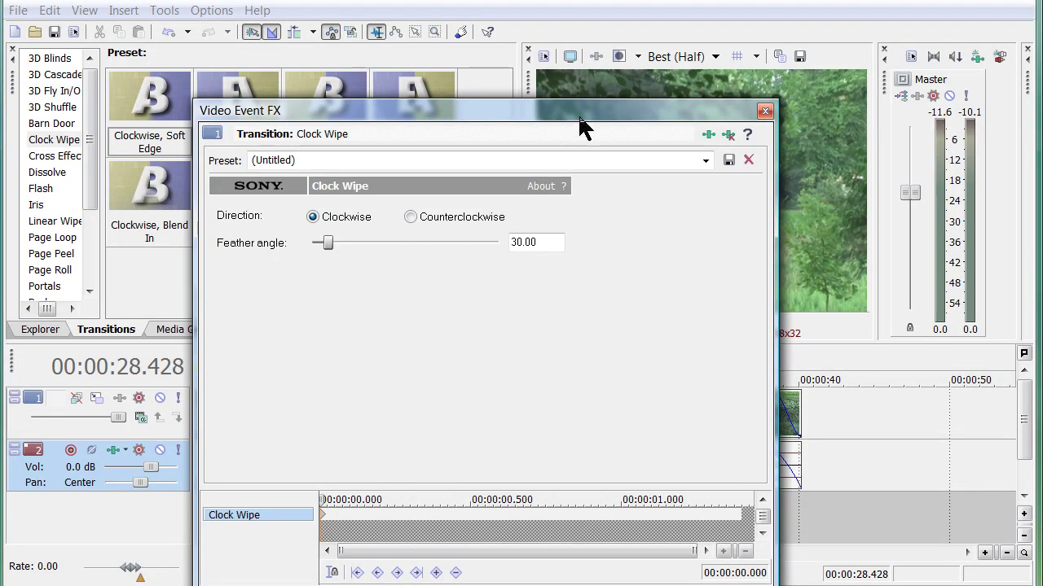
drag(579, 116, 576, 138)
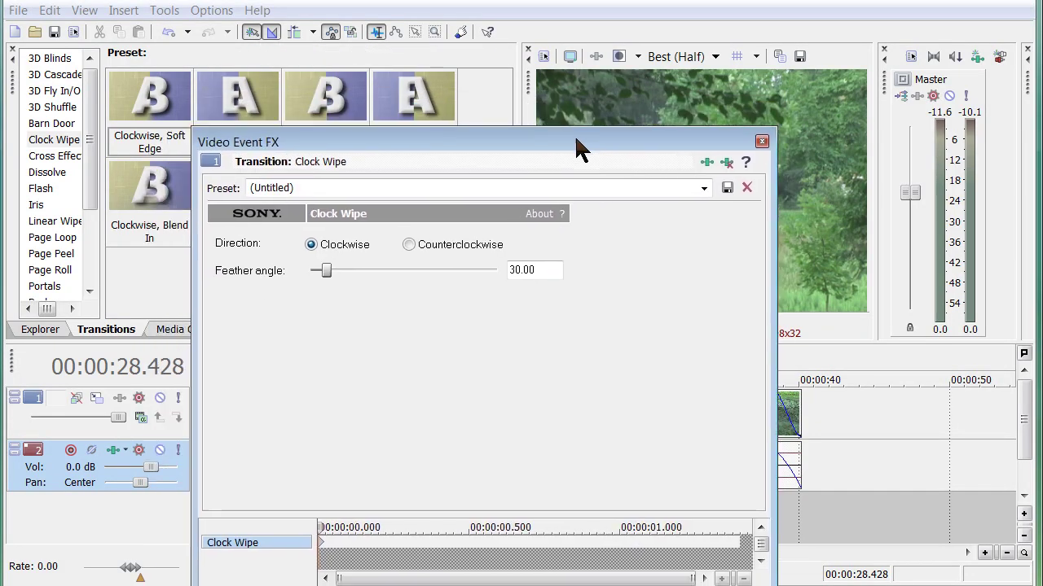
click(763, 143)
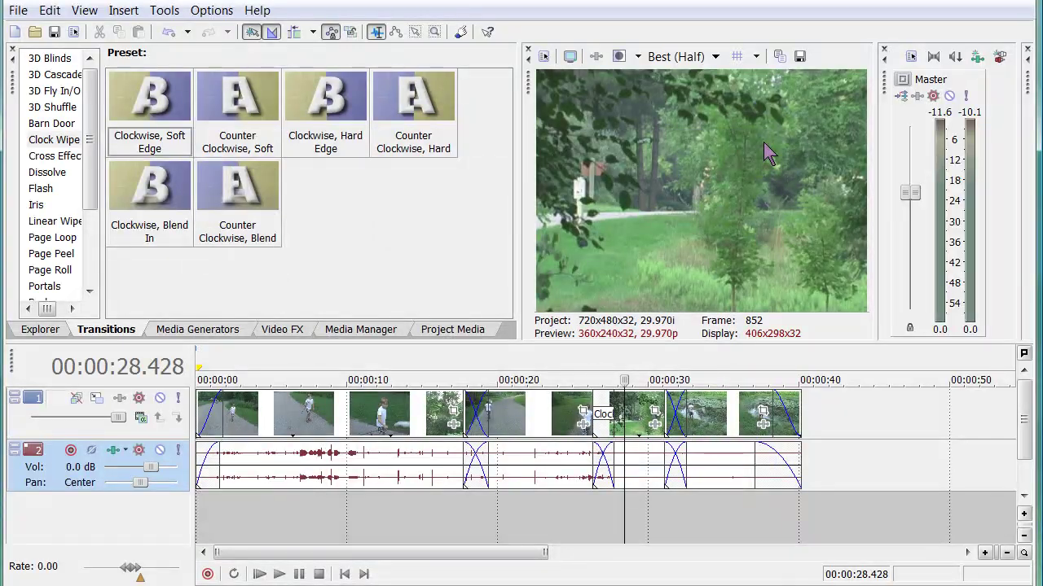
click(573, 493)
key(space)
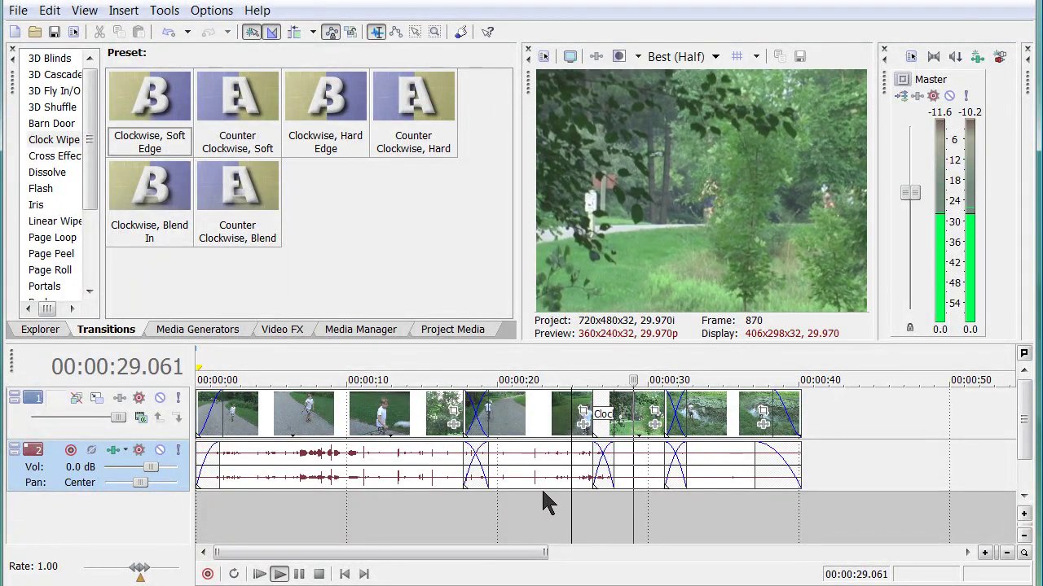
Step: Swap the Clock Wipe near 00:00:27 for the Iris Square, In, Center preset
key(Return)
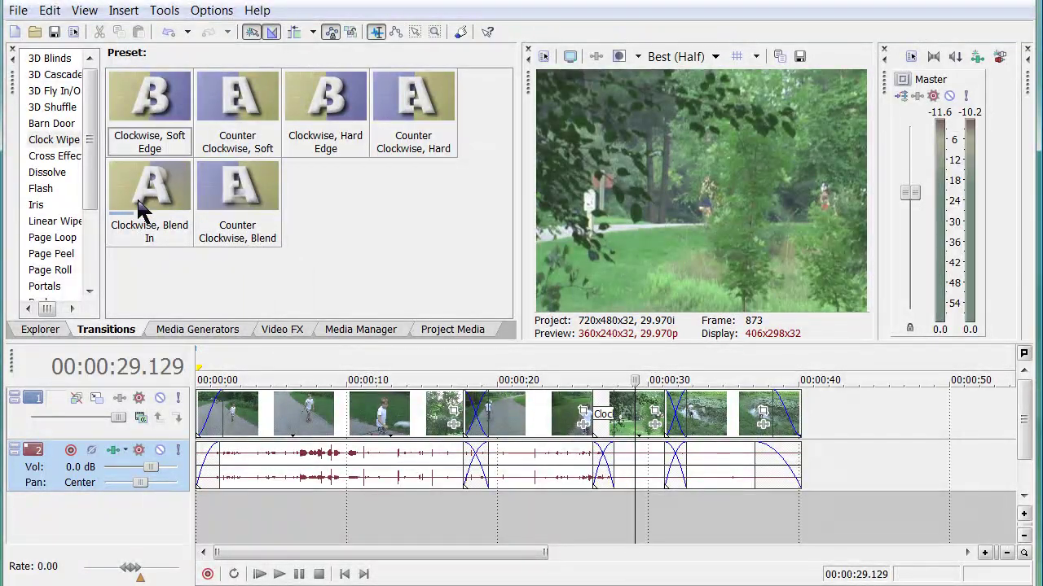
click(34, 204)
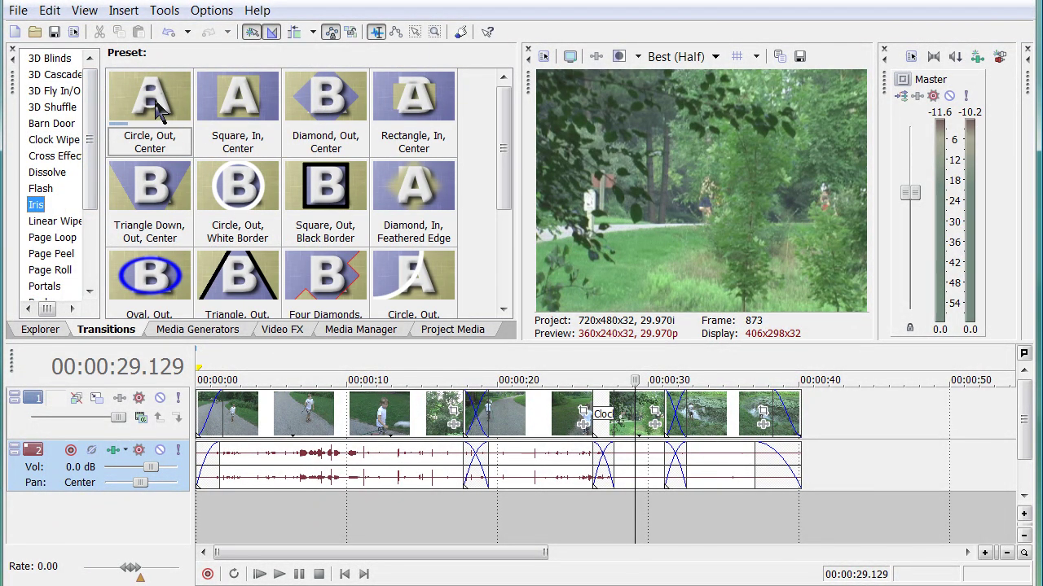
click(236, 107)
drag(237, 106, 603, 430)
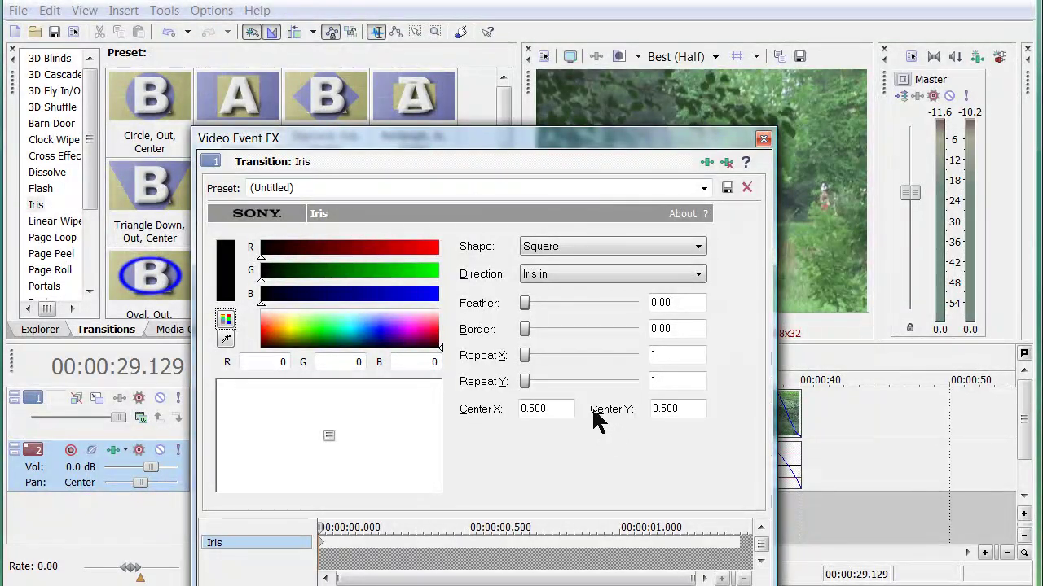
click(763, 138)
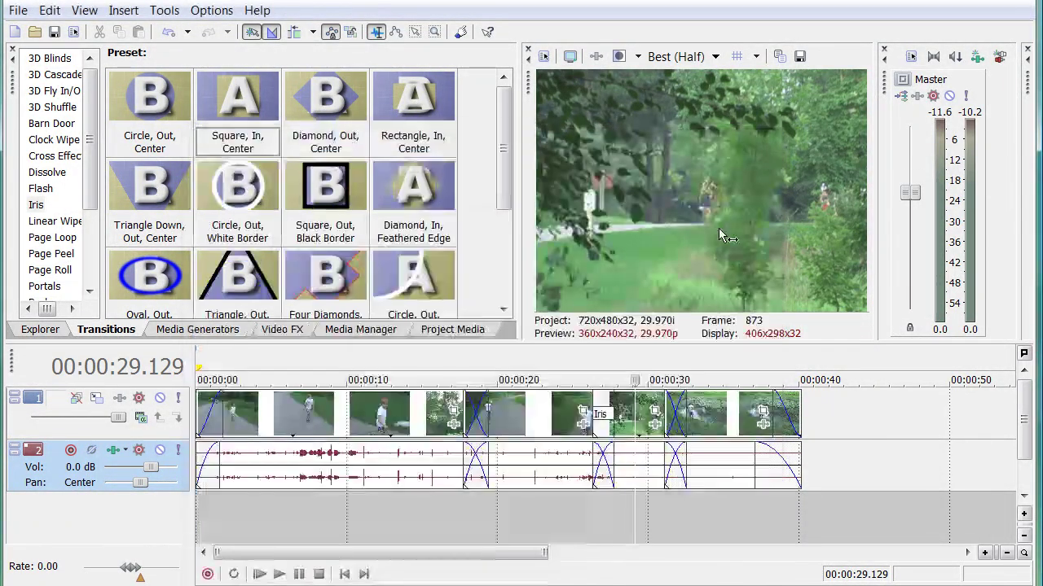
Step: Play back the Square, In, Center iris from just before it
click(565, 504)
key(space)
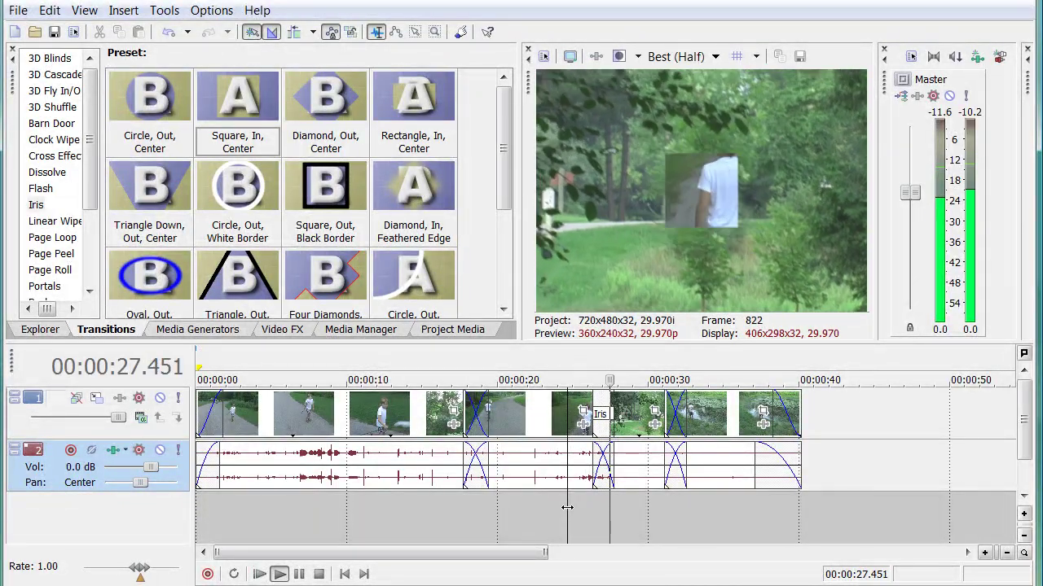
key(Return)
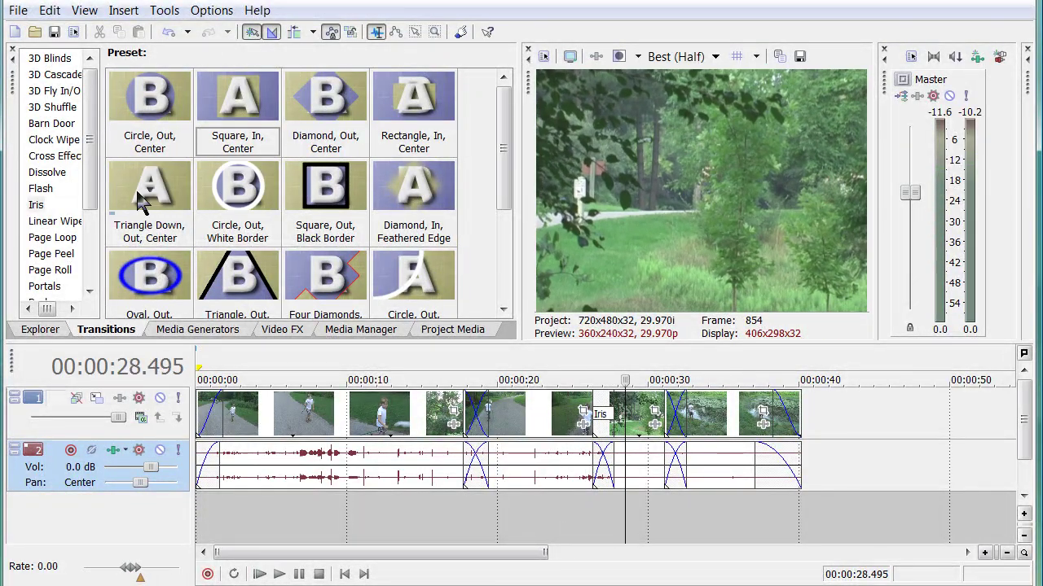
Step: Replace the Iris with the 3D Shuffle Bright Light transition and preview it
click(53, 126)
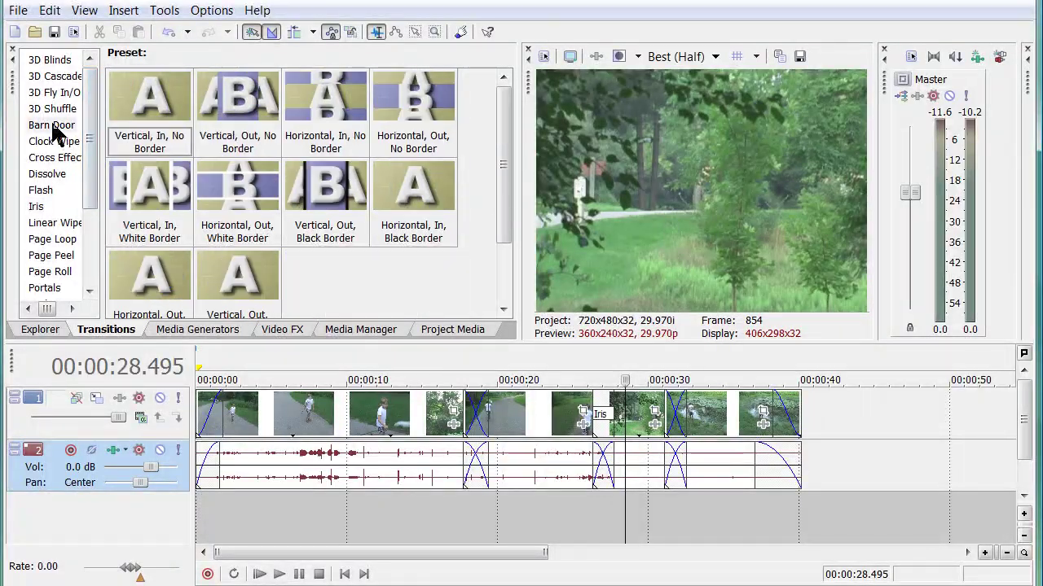
click(50, 113)
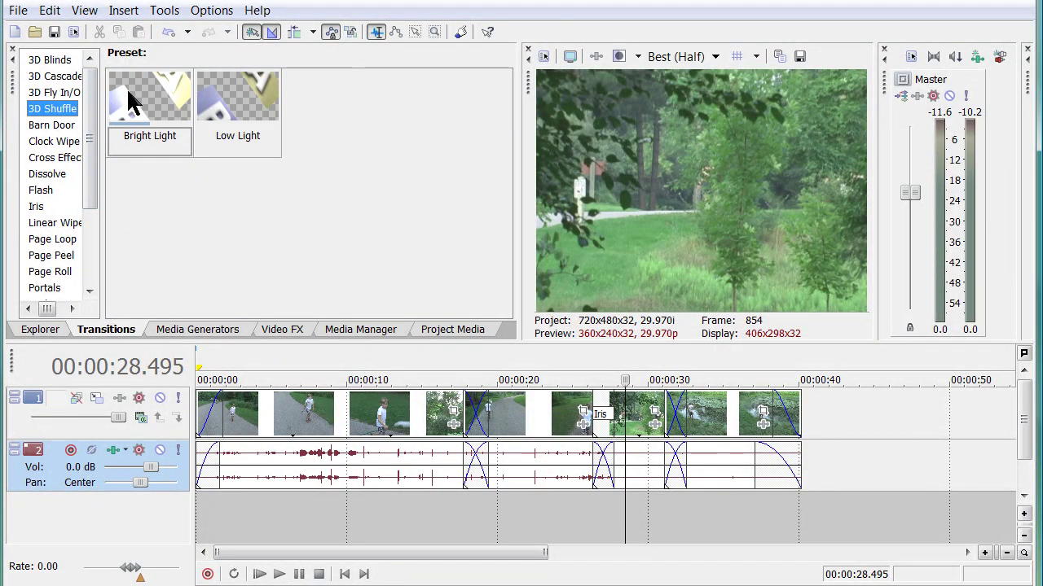
drag(133, 98, 600, 425)
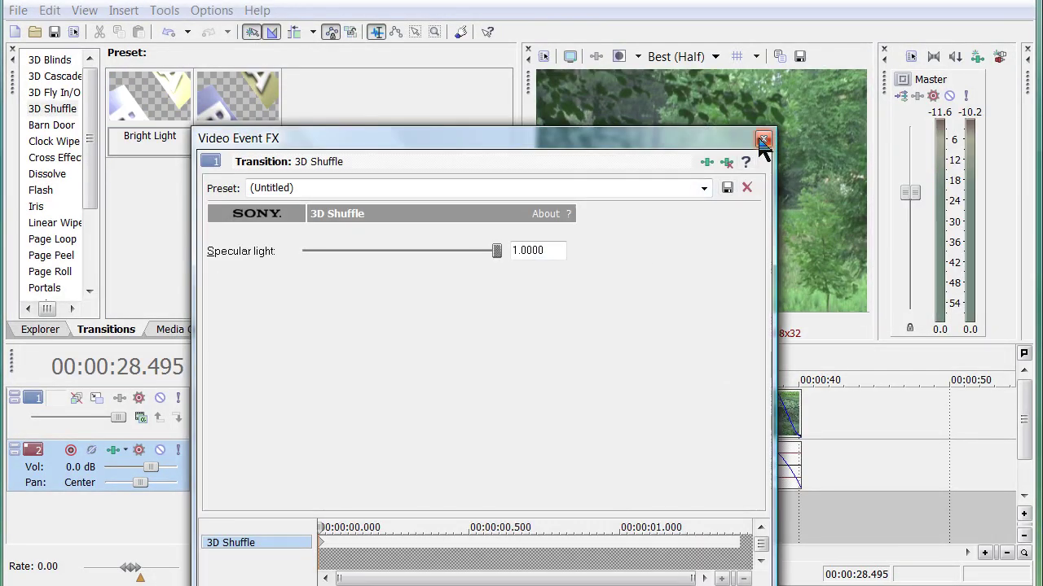
click(764, 143)
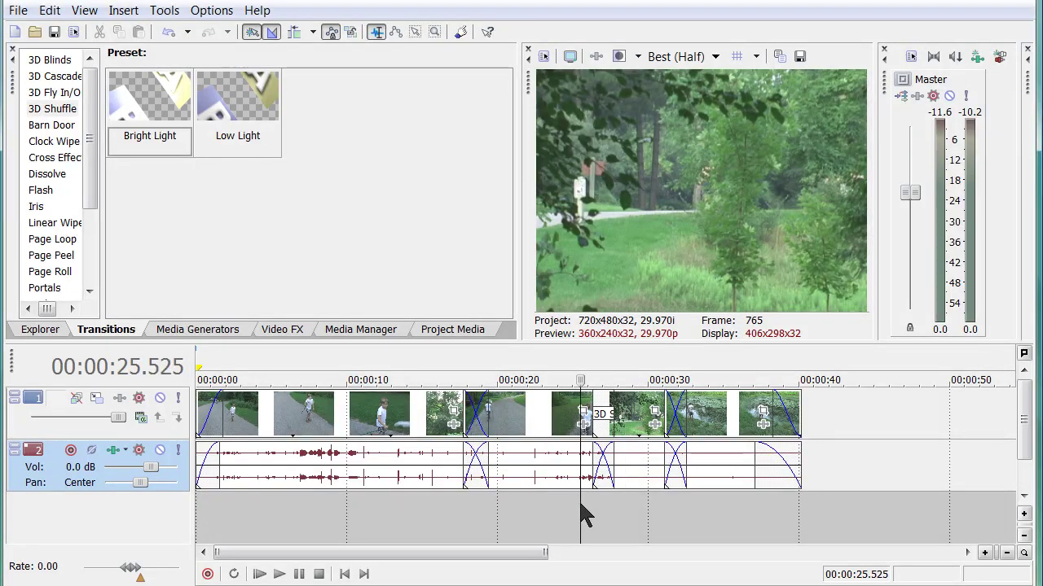
click(581, 505)
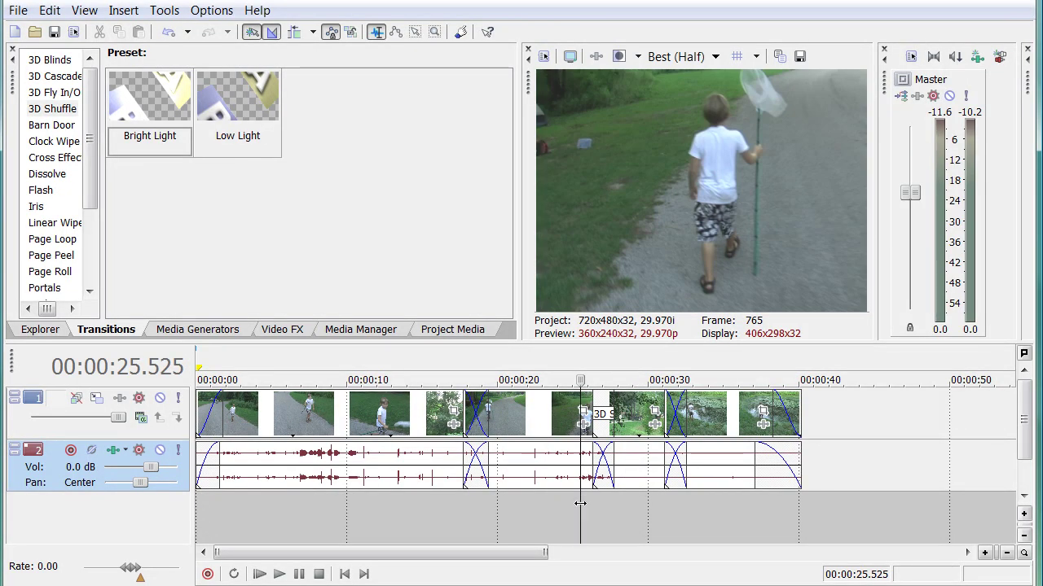
key(space)
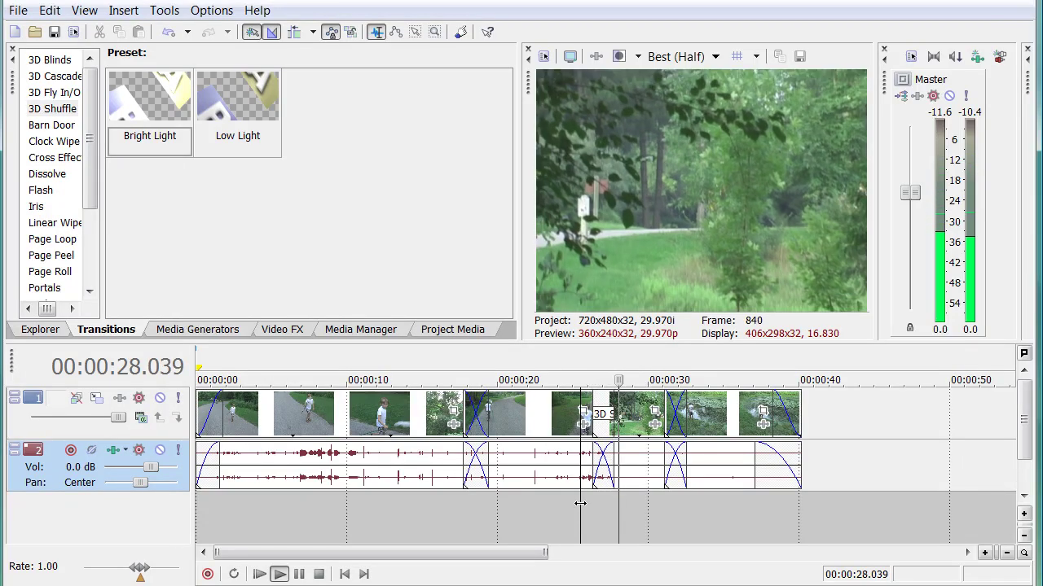
key(Return)
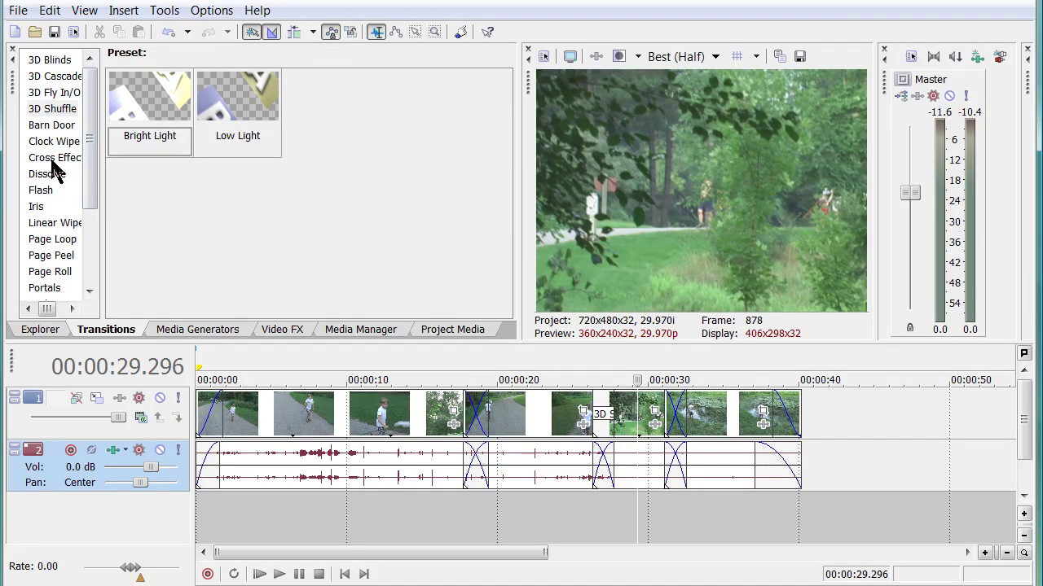
Step: Apply Cross Effect Cross Zoom A/B to the next crossfade and play it back
click(53, 159)
drag(236, 102, 685, 420)
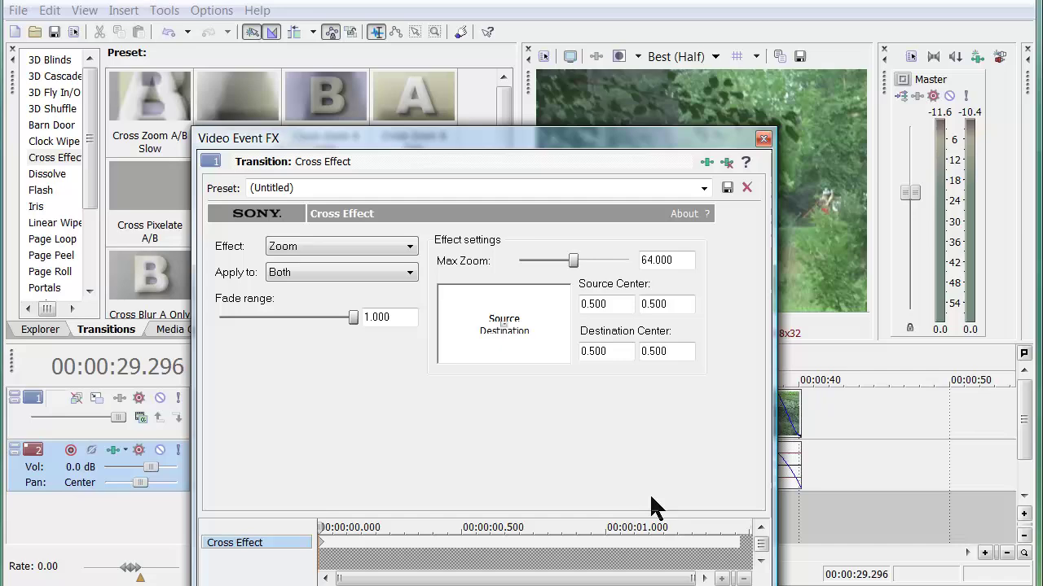
click(763, 138)
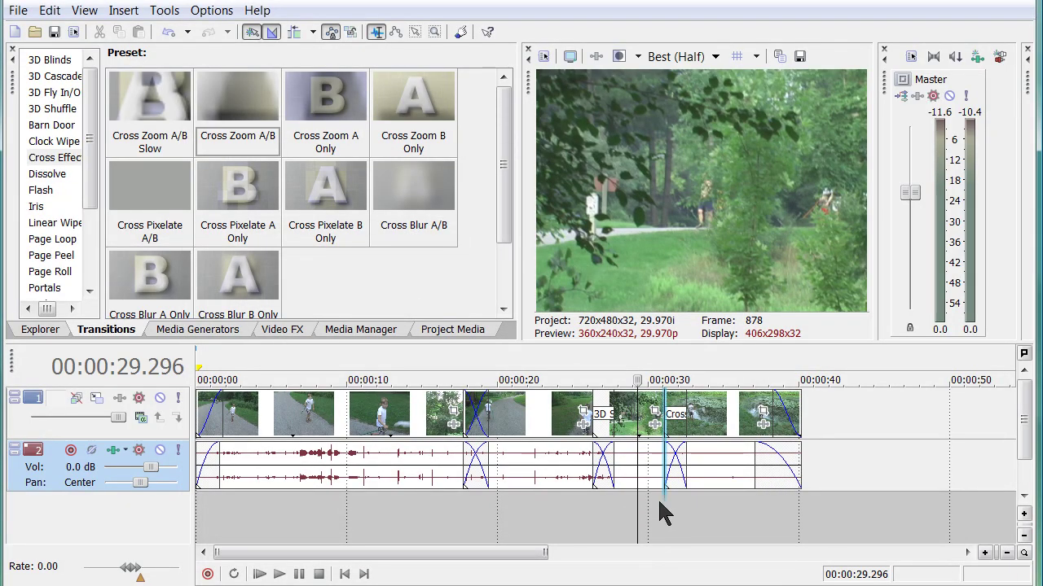
key(space)
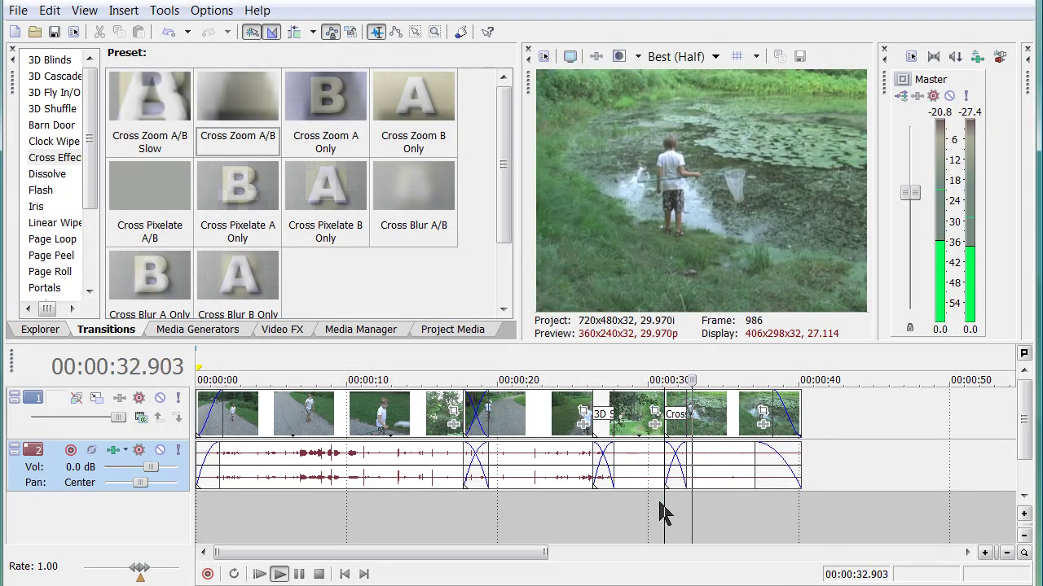
key(space)
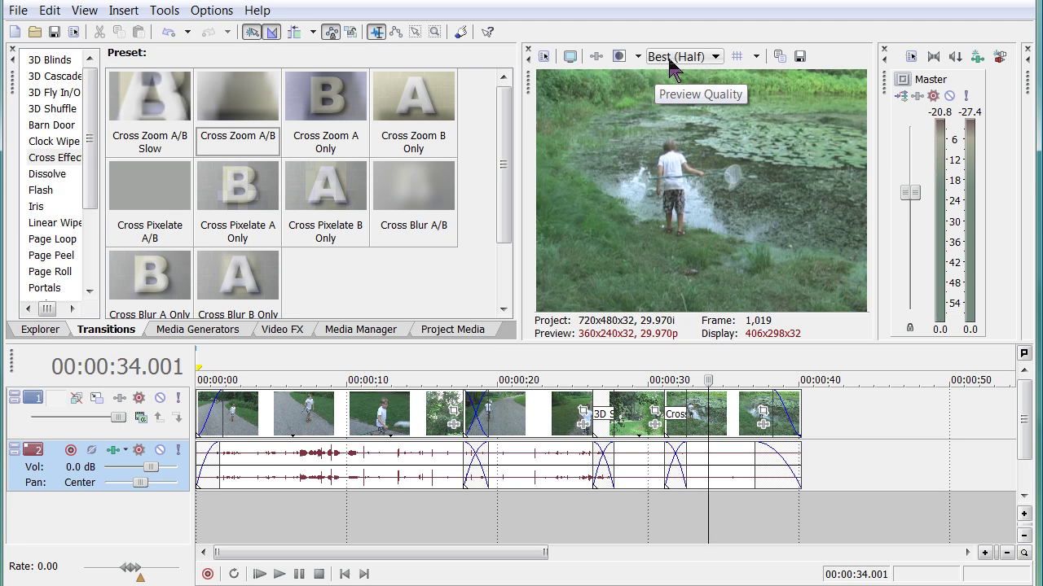
click(715, 57)
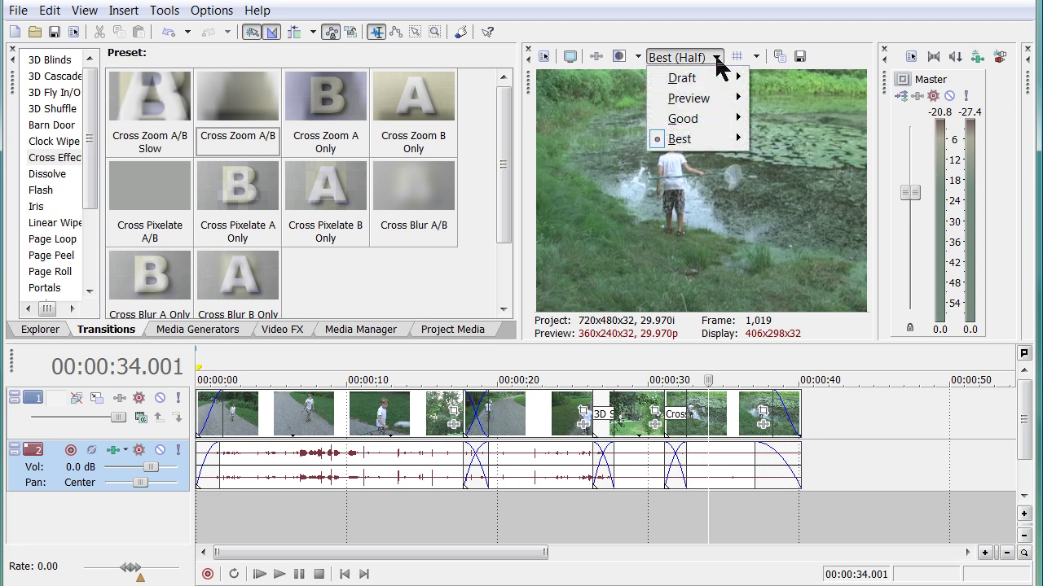
mouse_move(709, 143)
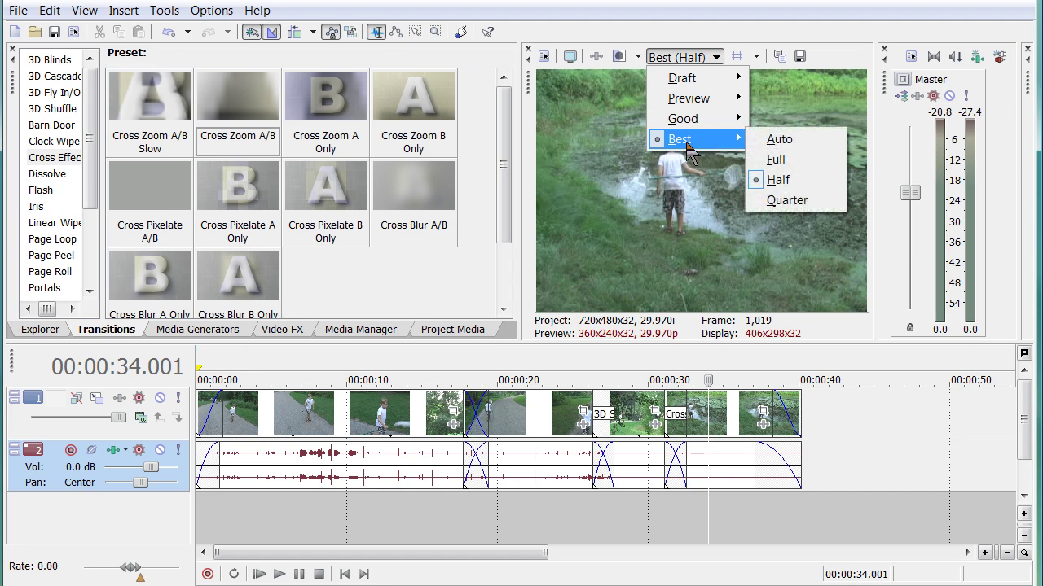
click(794, 163)
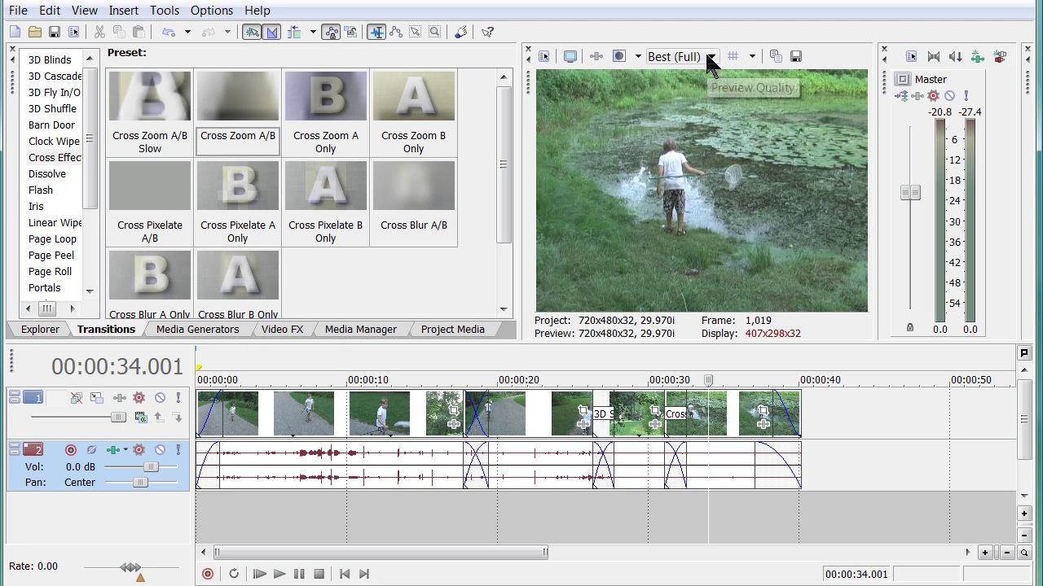
click(711, 58)
mouse_move(698, 142)
click(788, 179)
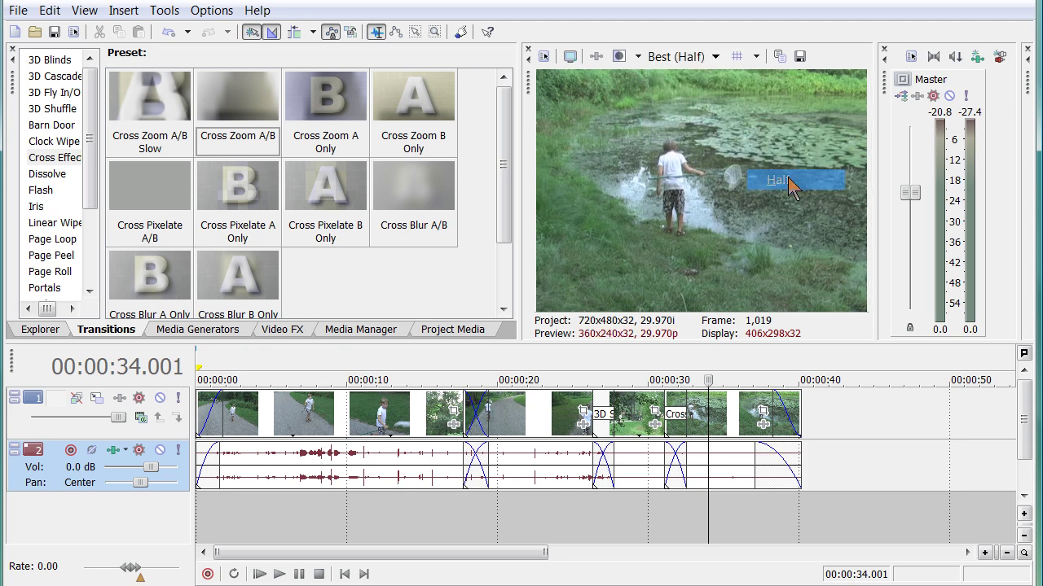